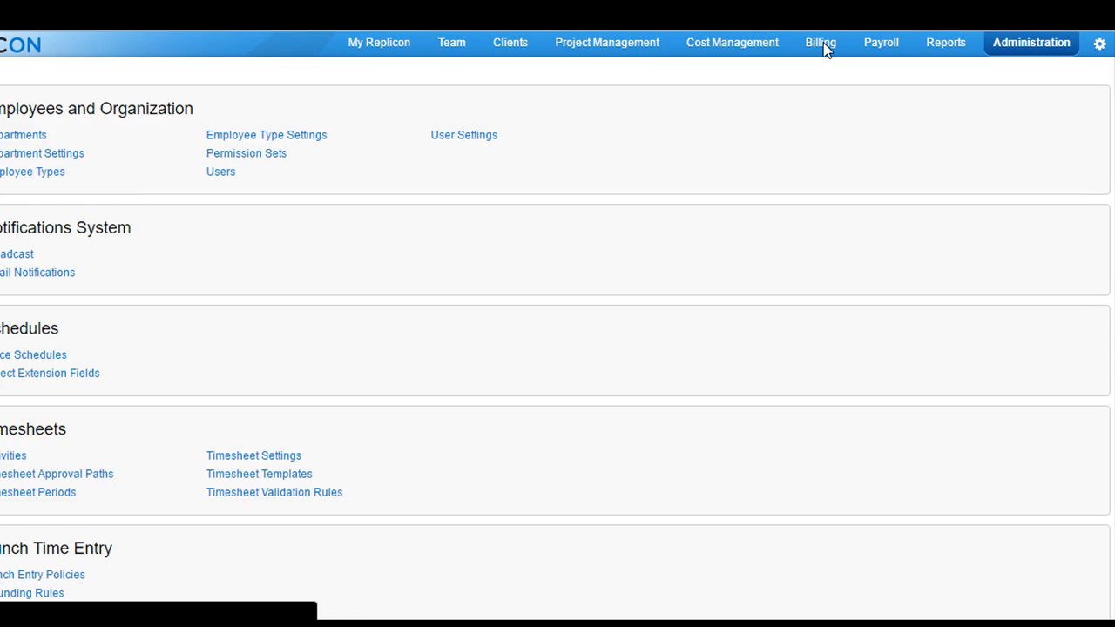
- From Billing's Invoice list, add a new draft invoice (number 13, Net 30 terms)
click(815, 40)
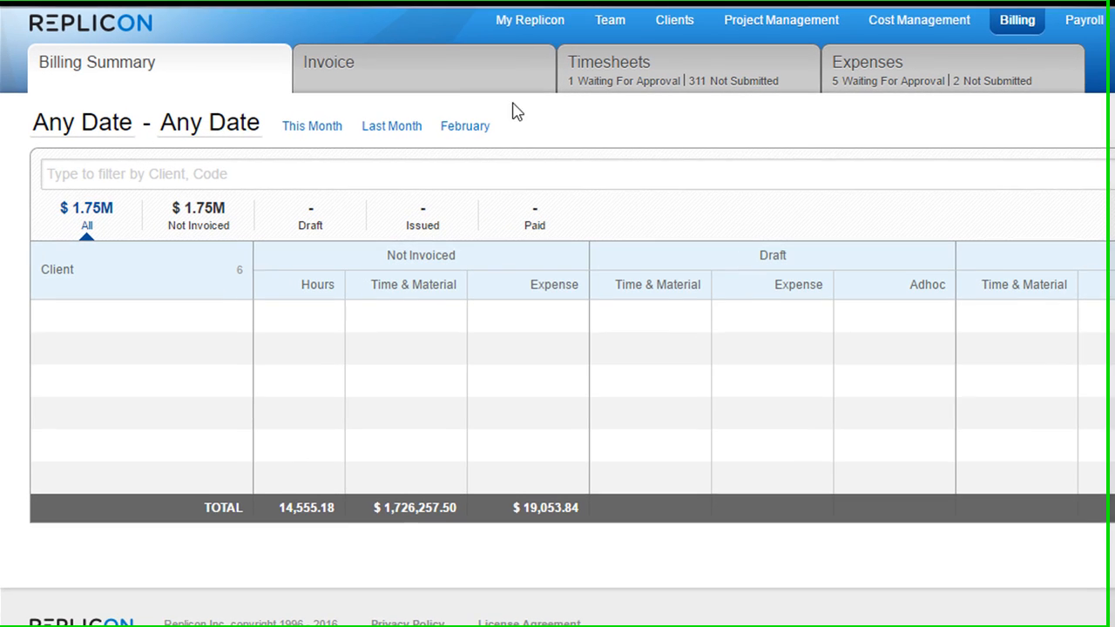
click(422, 86)
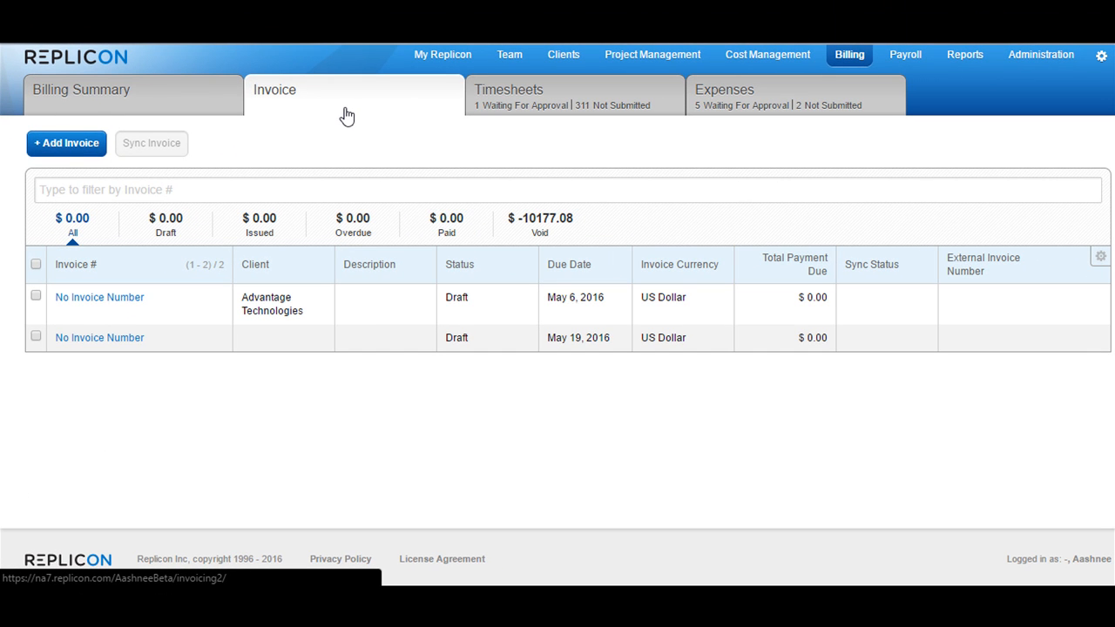
click(57, 146)
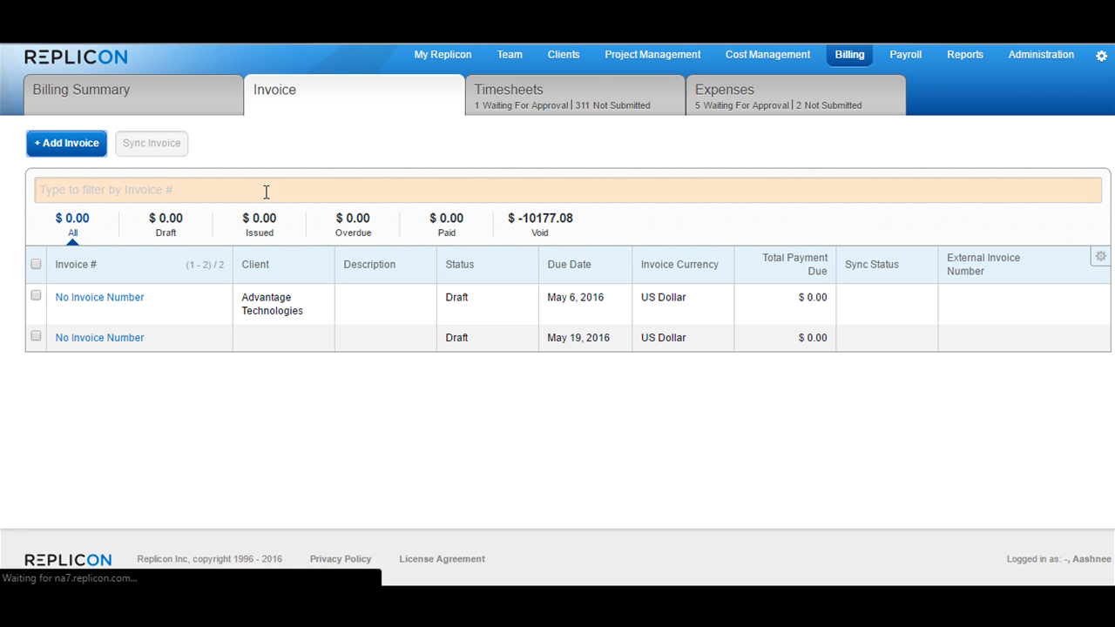
scroll(477, 306, down, 3)
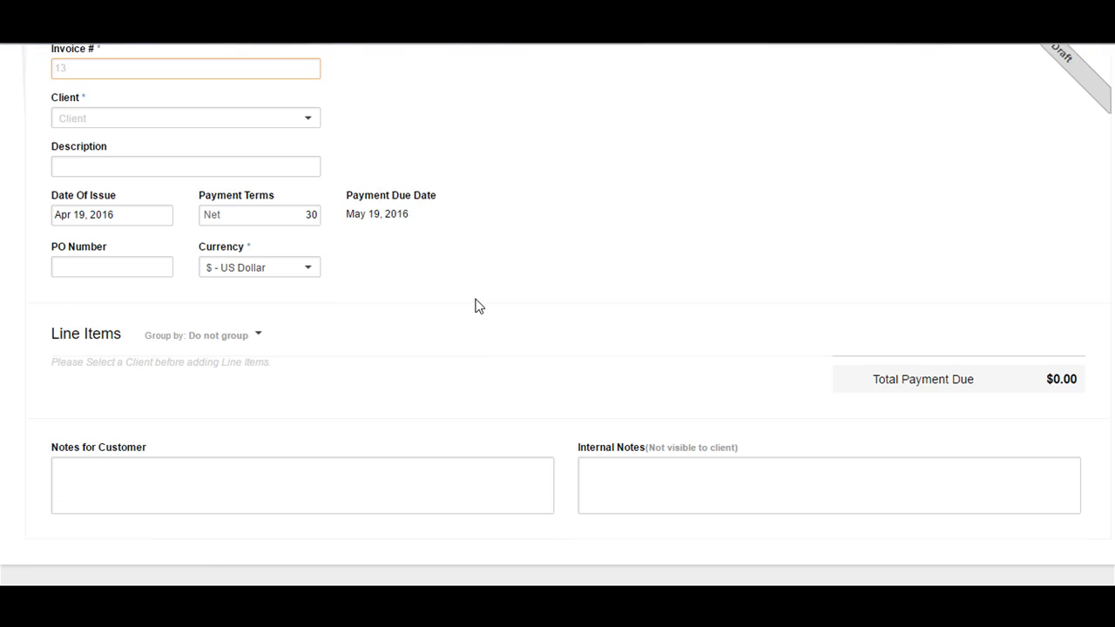
scroll(476, 306, up, 3)
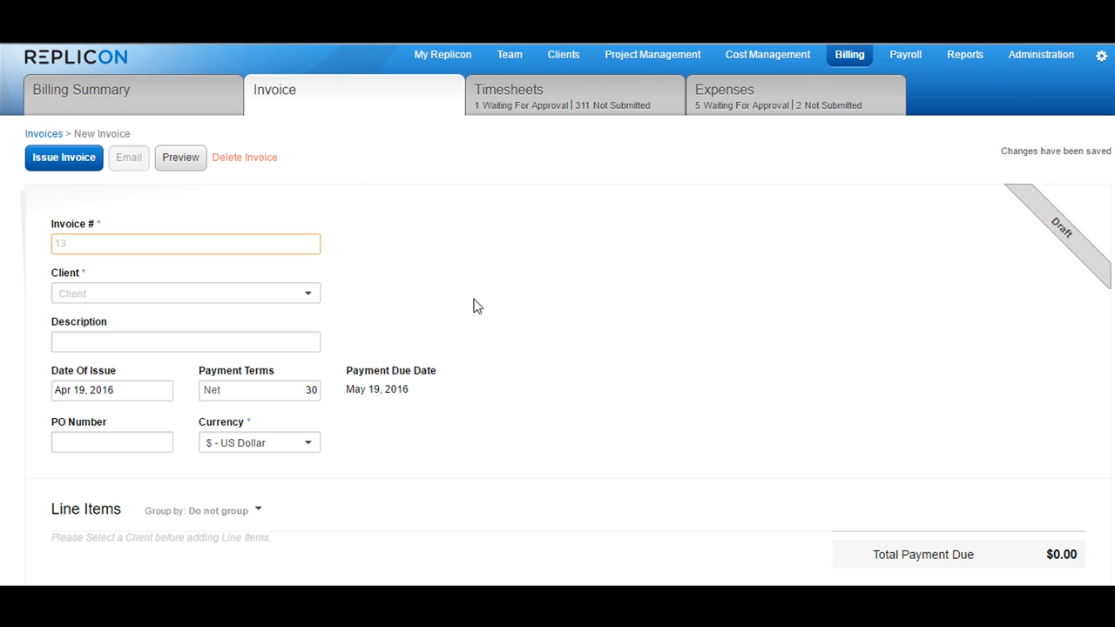
- Choose Advantage Technologies as the client and enter 'demo' as the description
click(277, 295)
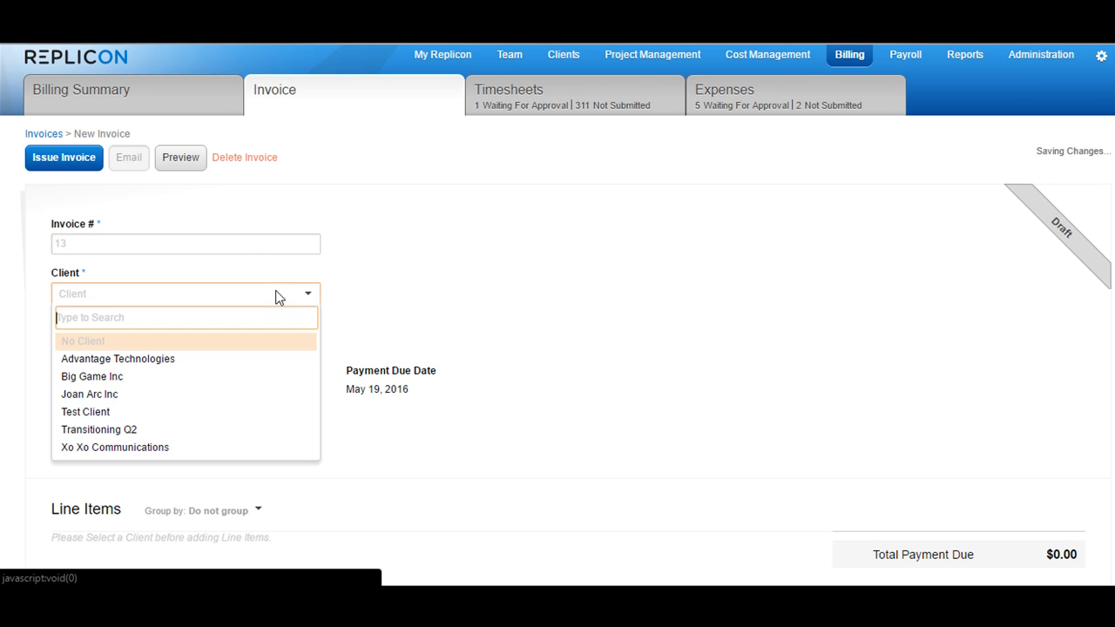
click(140, 363)
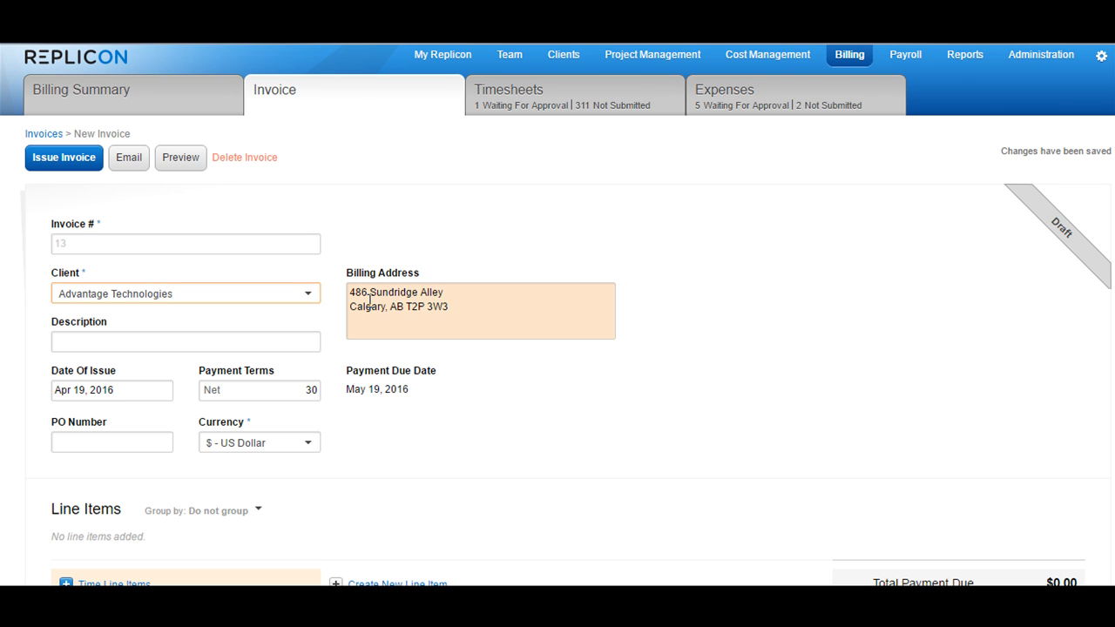
click(256, 341)
text(demo)
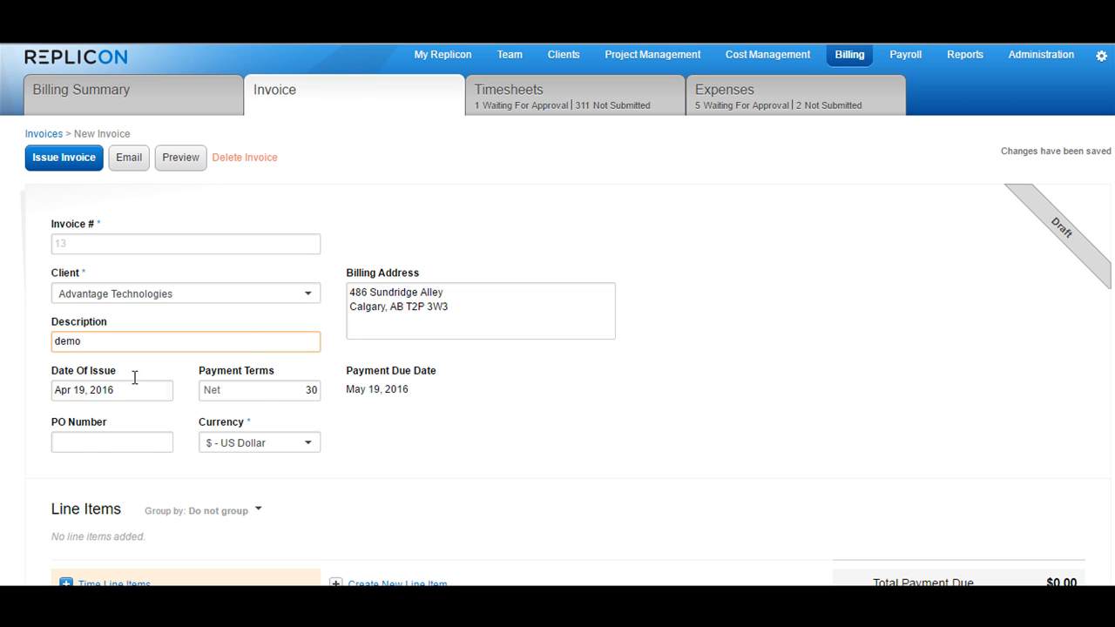
- Review the issue date, payment terms and PO number, keeping US Dollar currency
click(106, 390)
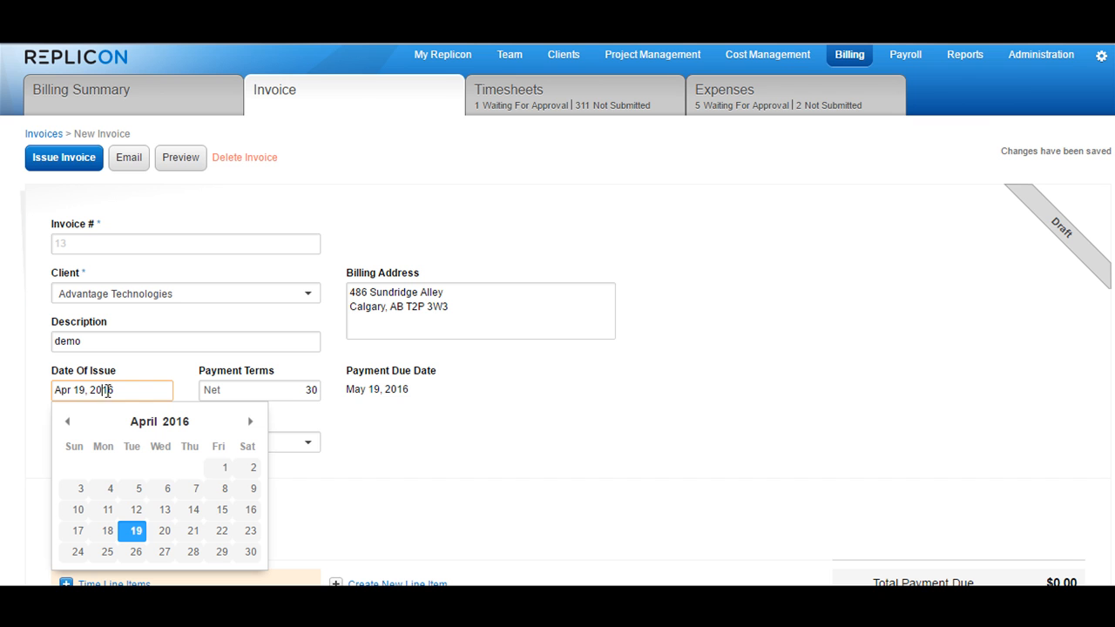
click(310, 390)
click(142, 443)
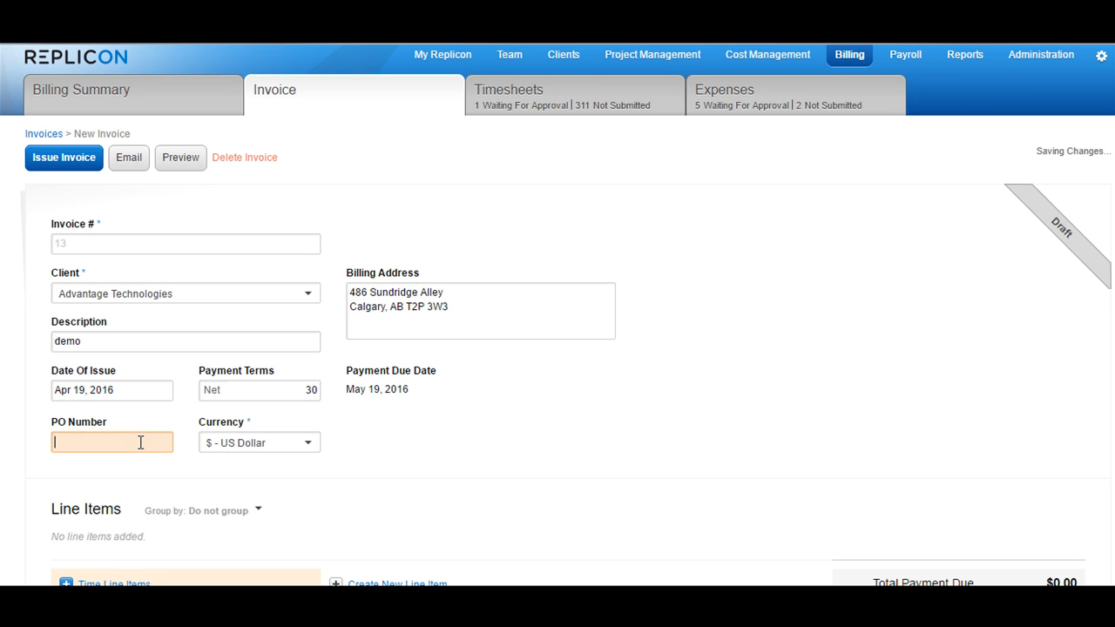
click(284, 443)
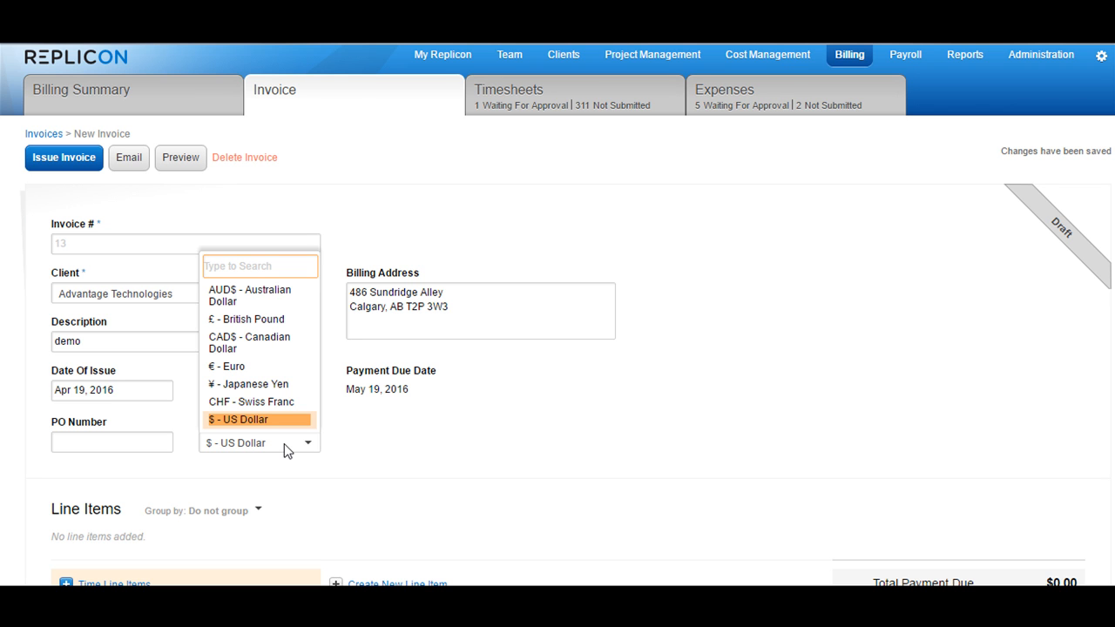
click(355, 450)
scroll(357, 448, down, 3)
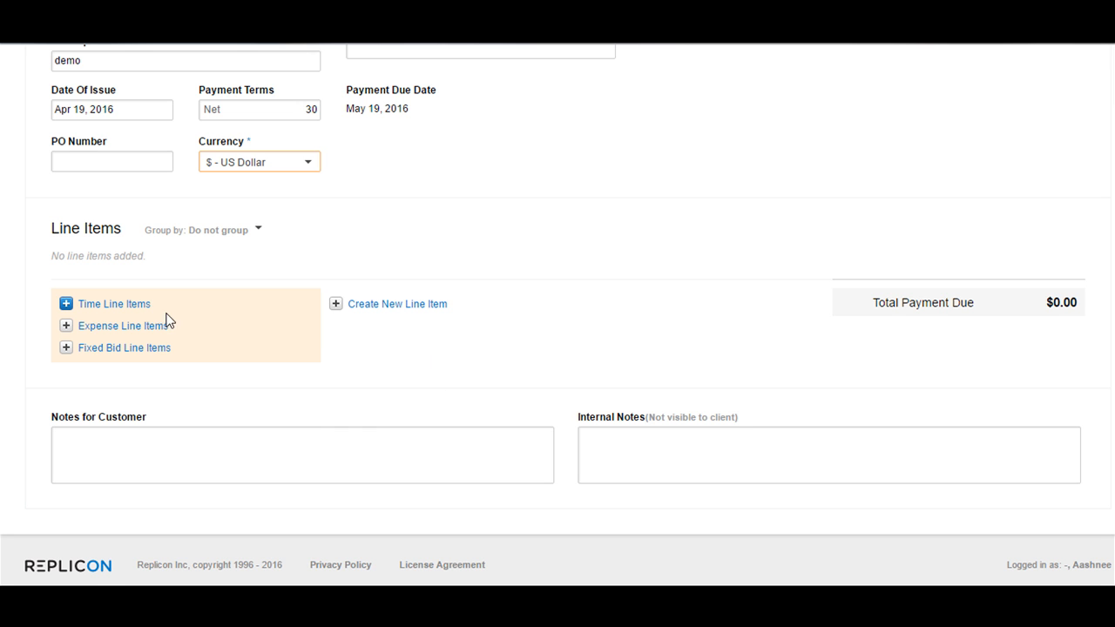
- Open Select Time Line Items and set the start date to Dec 1, 2015
click(65, 305)
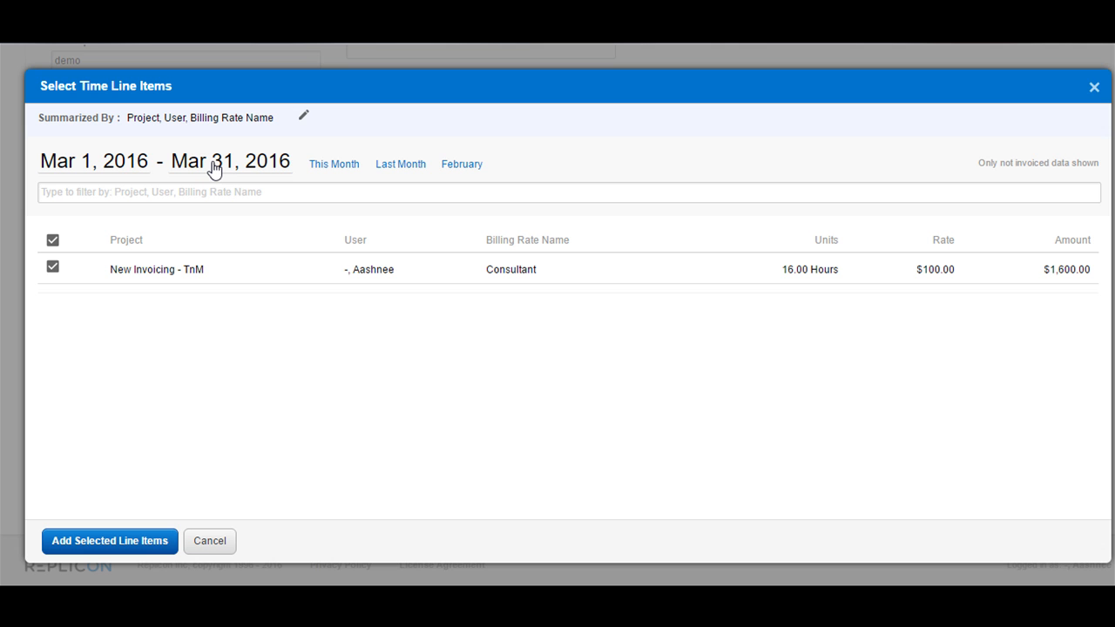
click(117, 171)
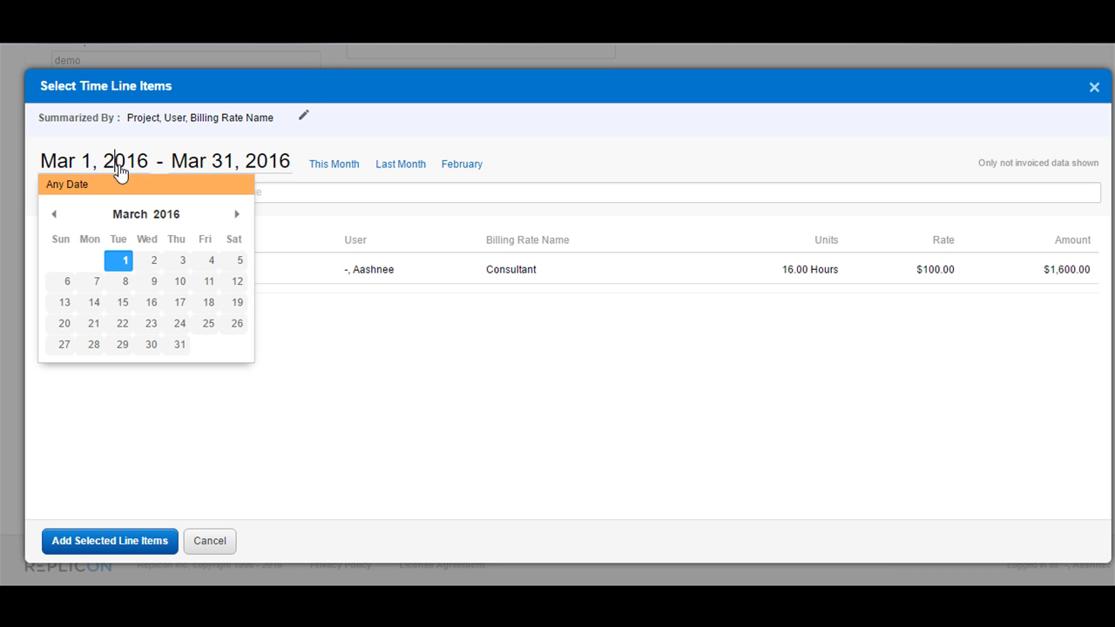
click(52, 215)
click(52, 215)
click(52, 216)
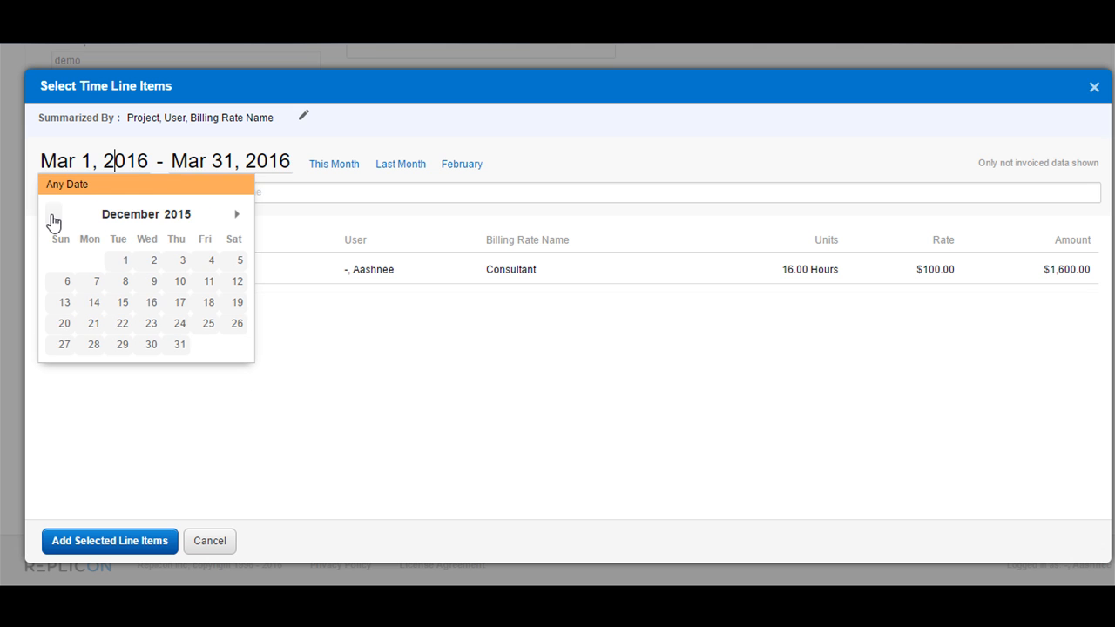
click(119, 261)
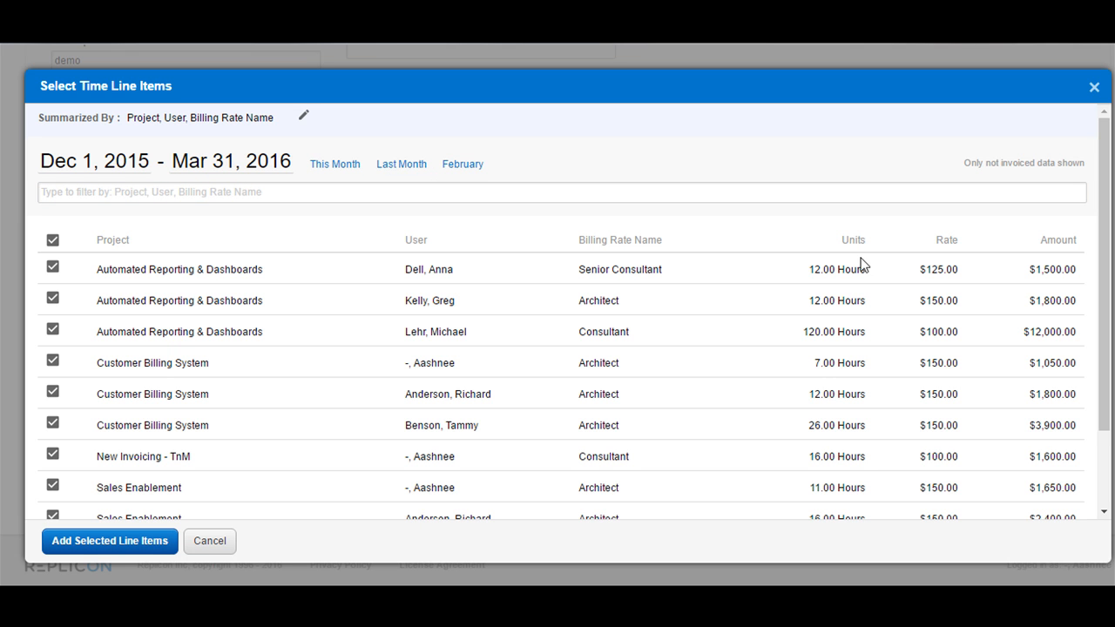
drag(841, 242, 1082, 240)
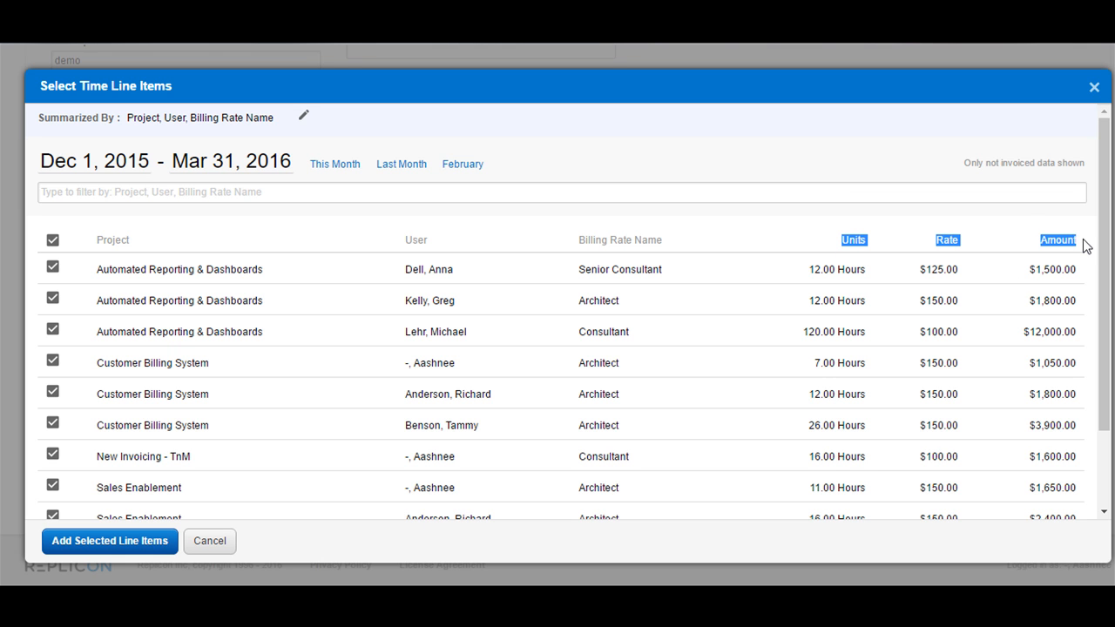
click(1083, 240)
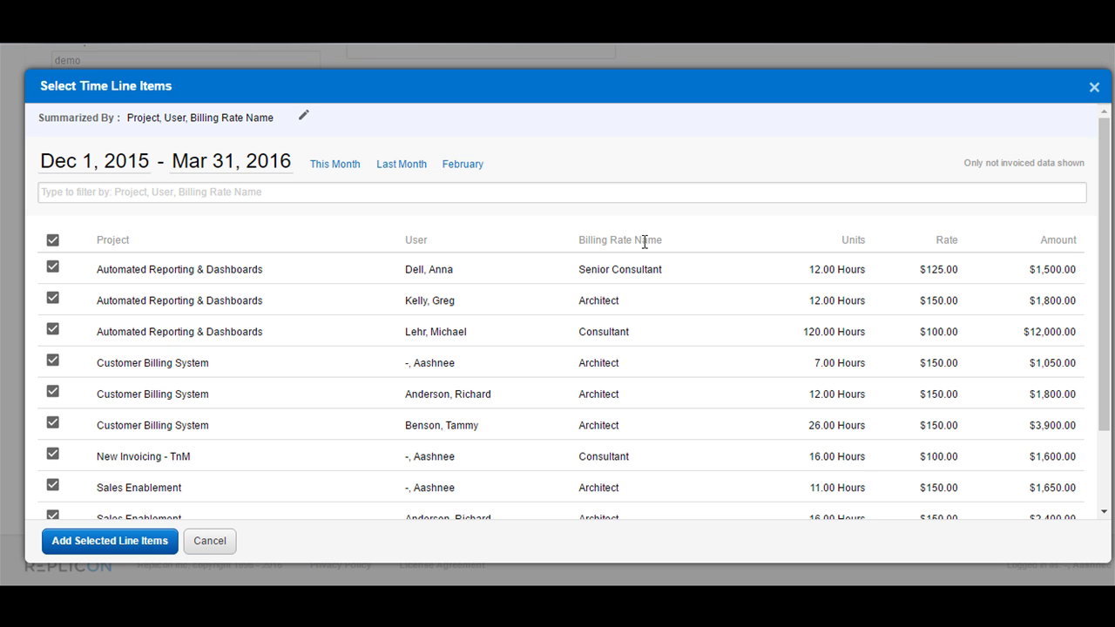
- Regroup time line items by Project, User, Task and Billing Rate Name, then regenerate them
click(305, 120)
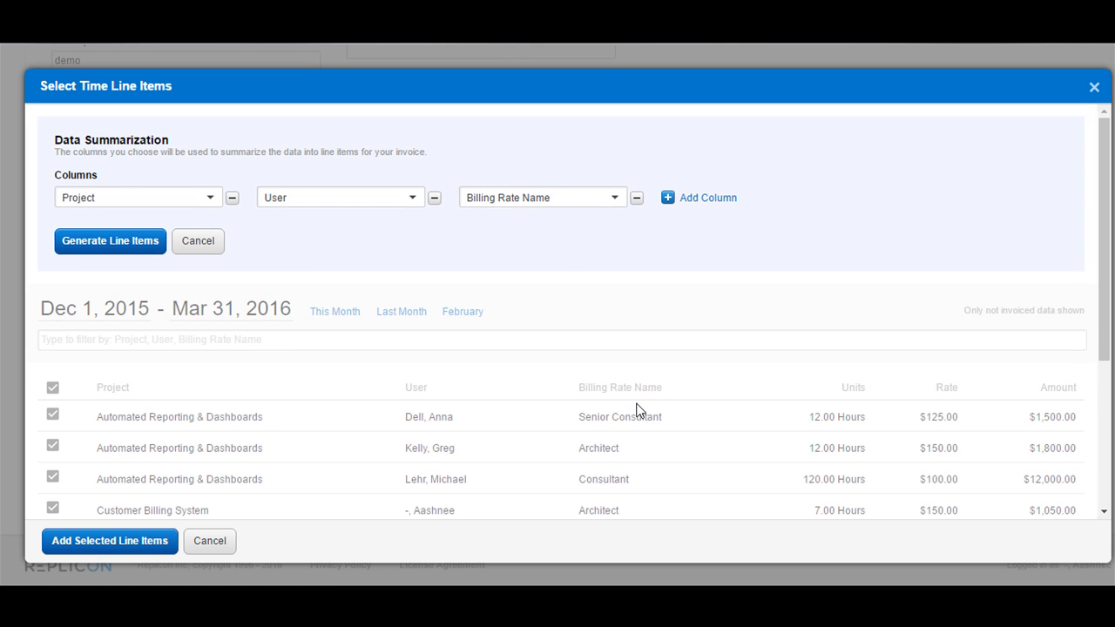
click(181, 200)
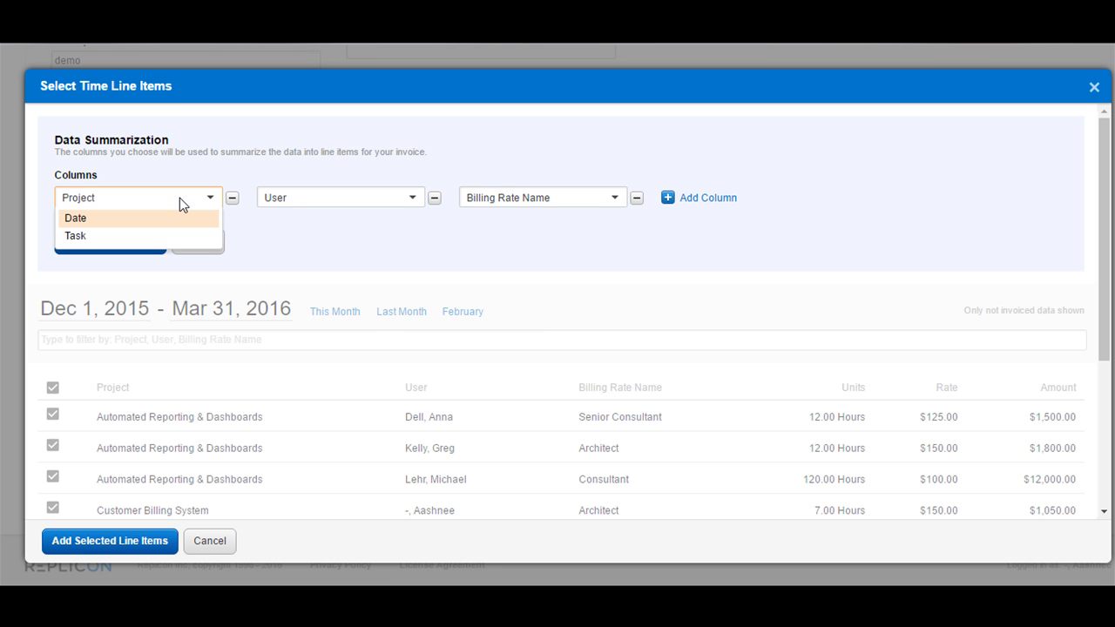
click(275, 225)
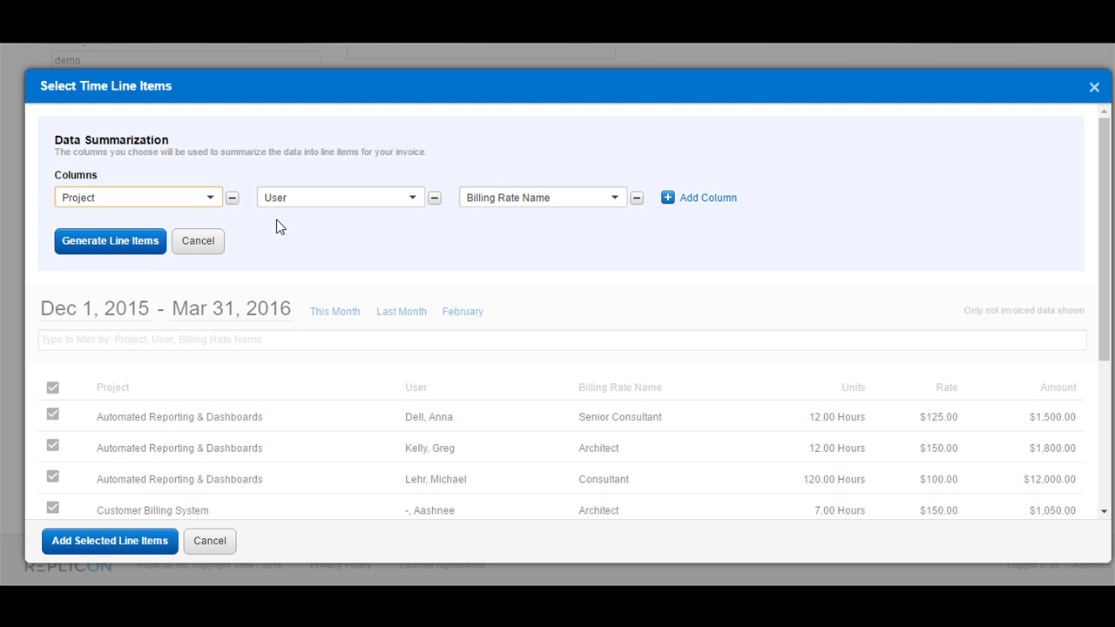
click(545, 199)
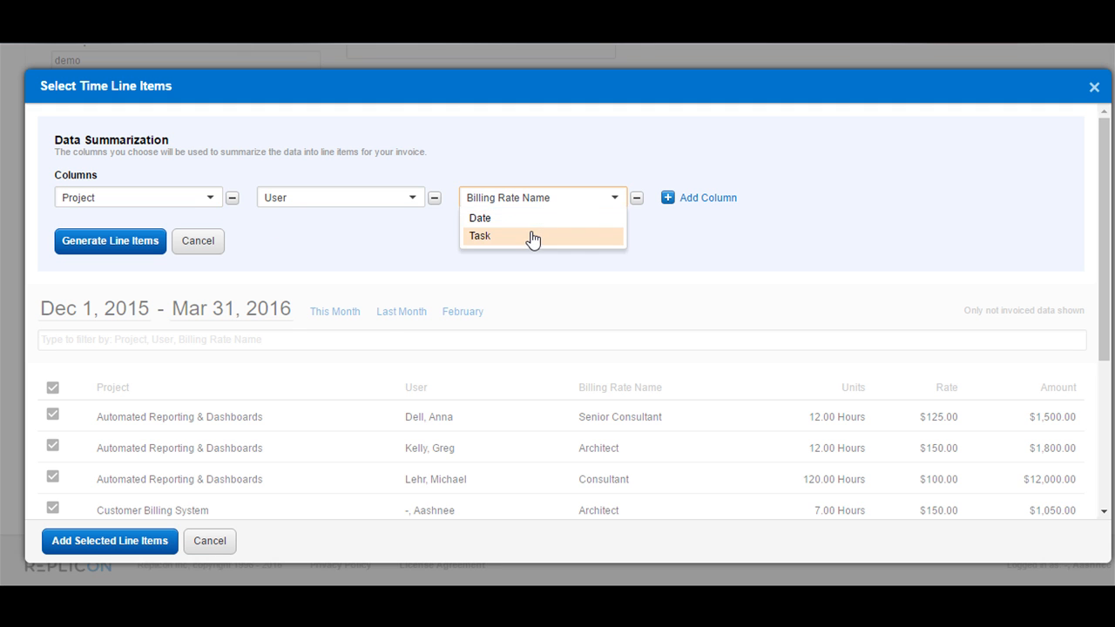
click(532, 236)
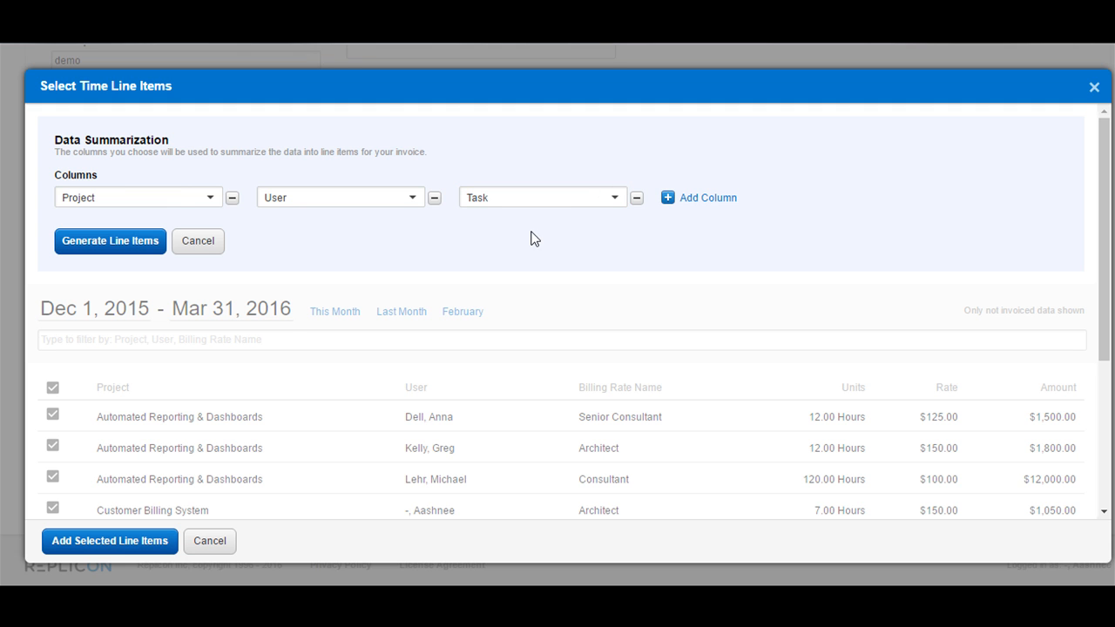
click(676, 206)
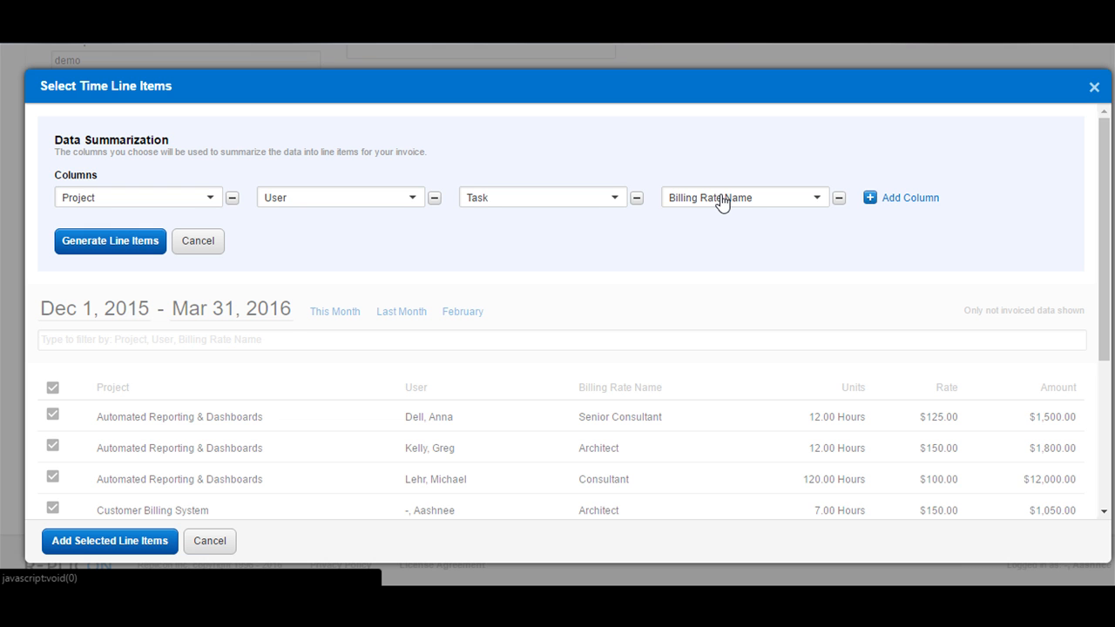
click(102, 248)
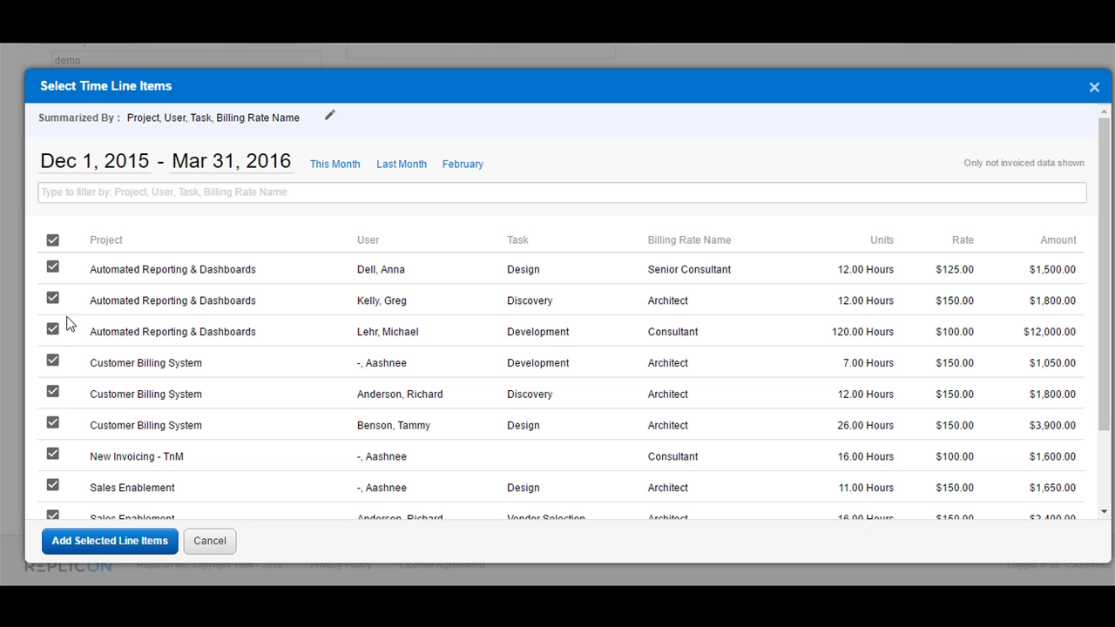
- Check only the Automated Reporting & Dashboards Design, Discovery and Development rows and add them
click(52, 240)
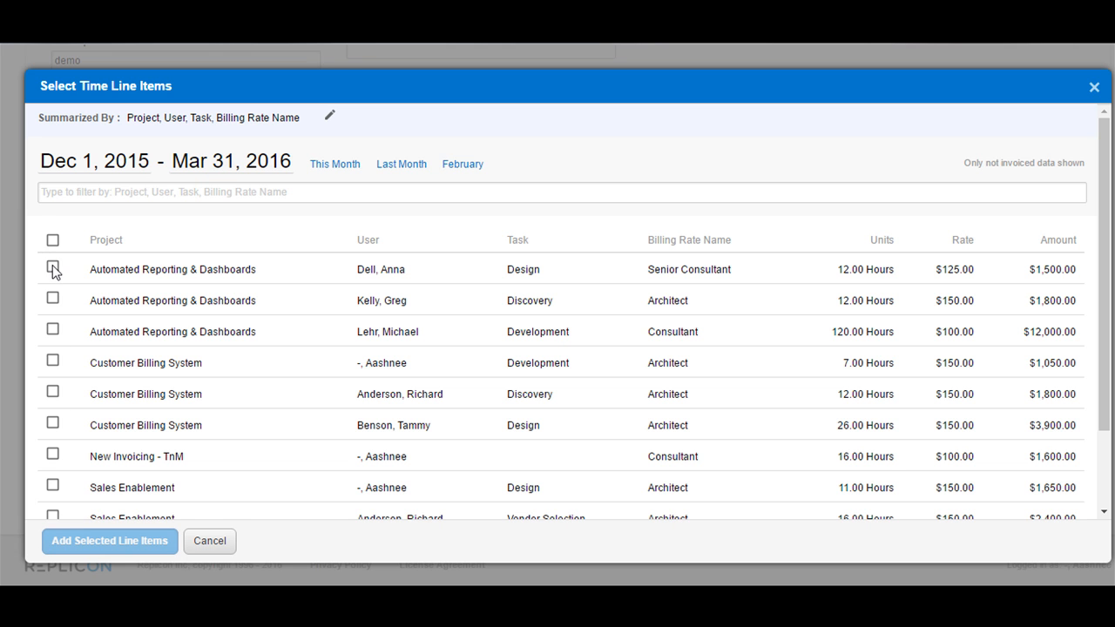
click(52, 269)
click(52, 298)
click(53, 330)
click(52, 361)
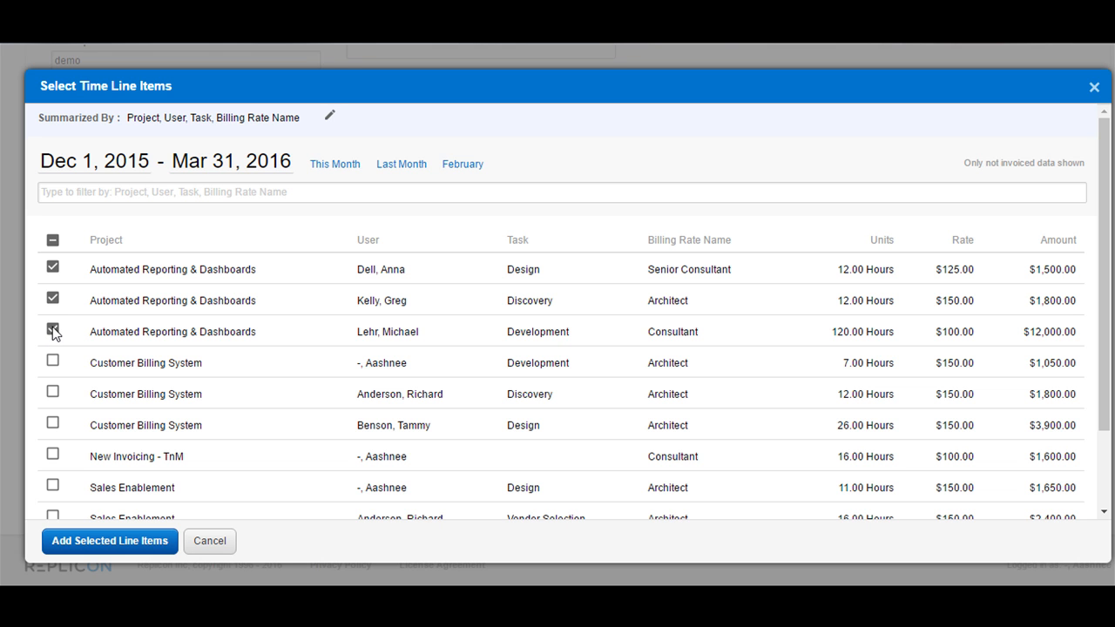
click(121, 542)
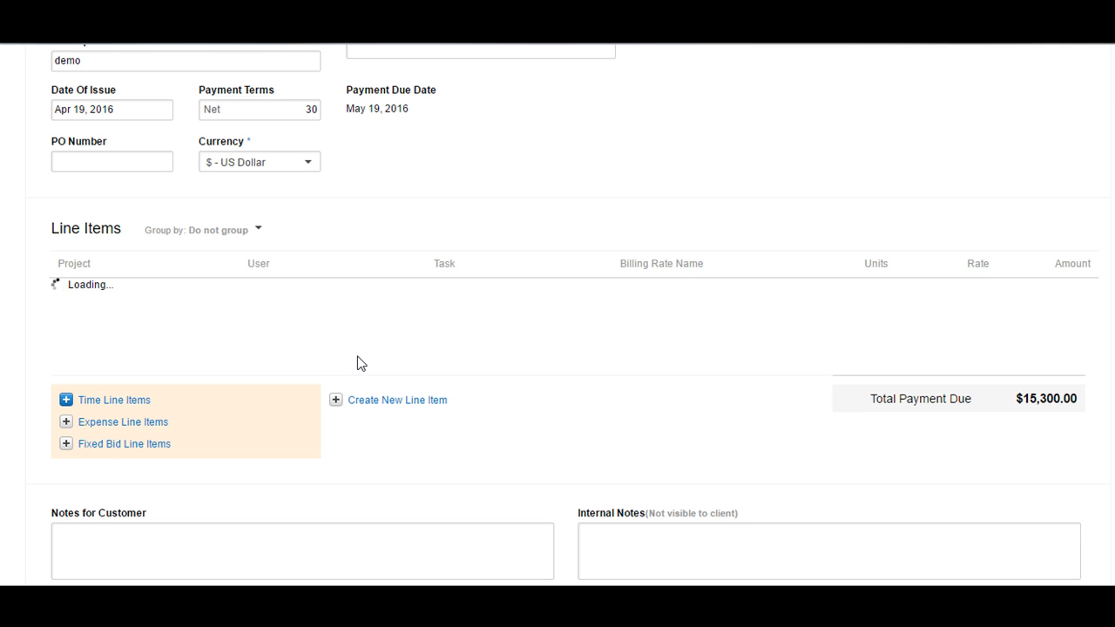
drag(51, 228, 123, 228)
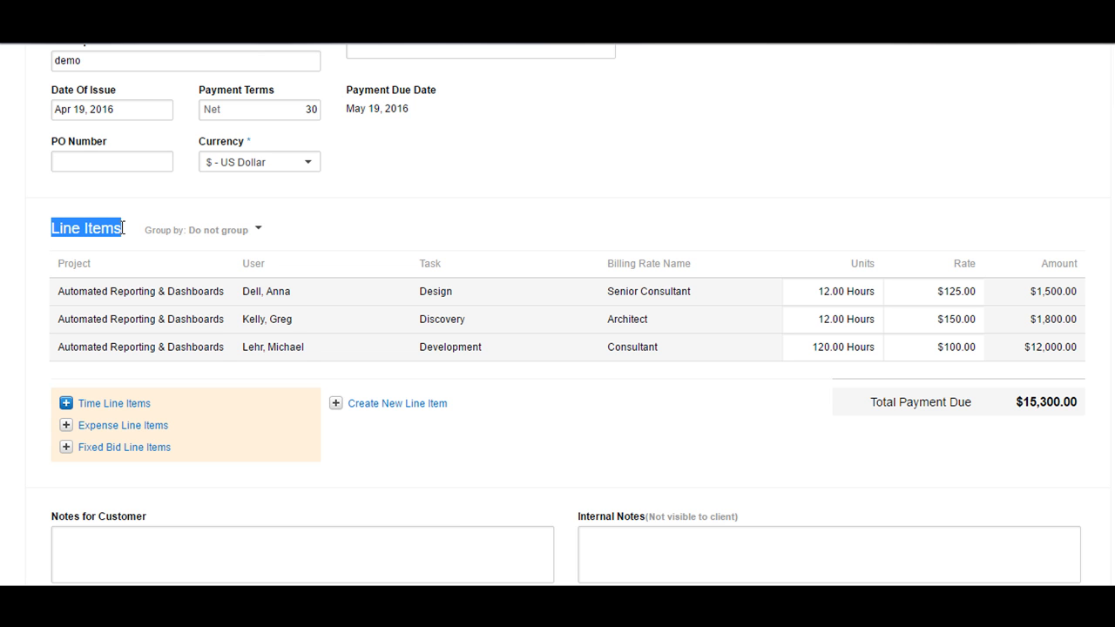
click(130, 237)
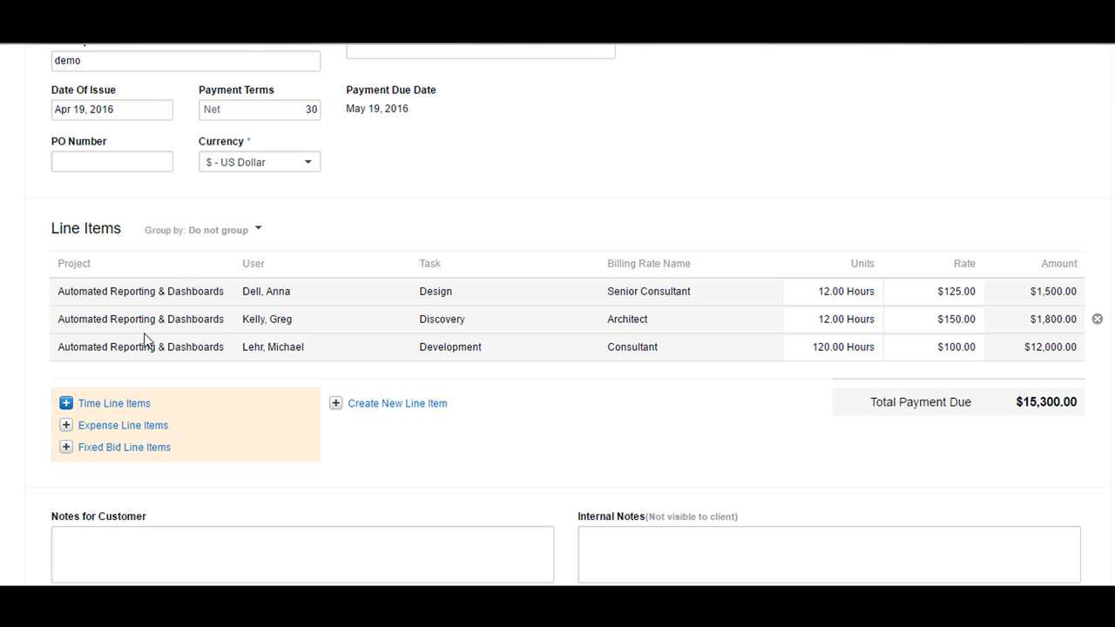
- Group the line items by Task, then switch the grouping to Project
click(259, 232)
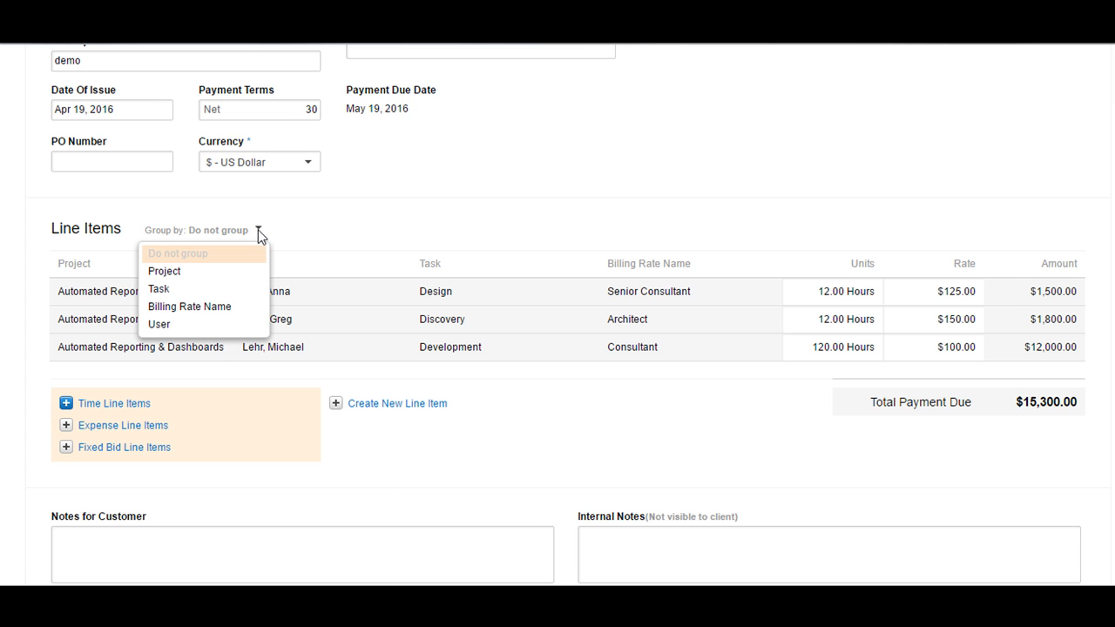
click(191, 295)
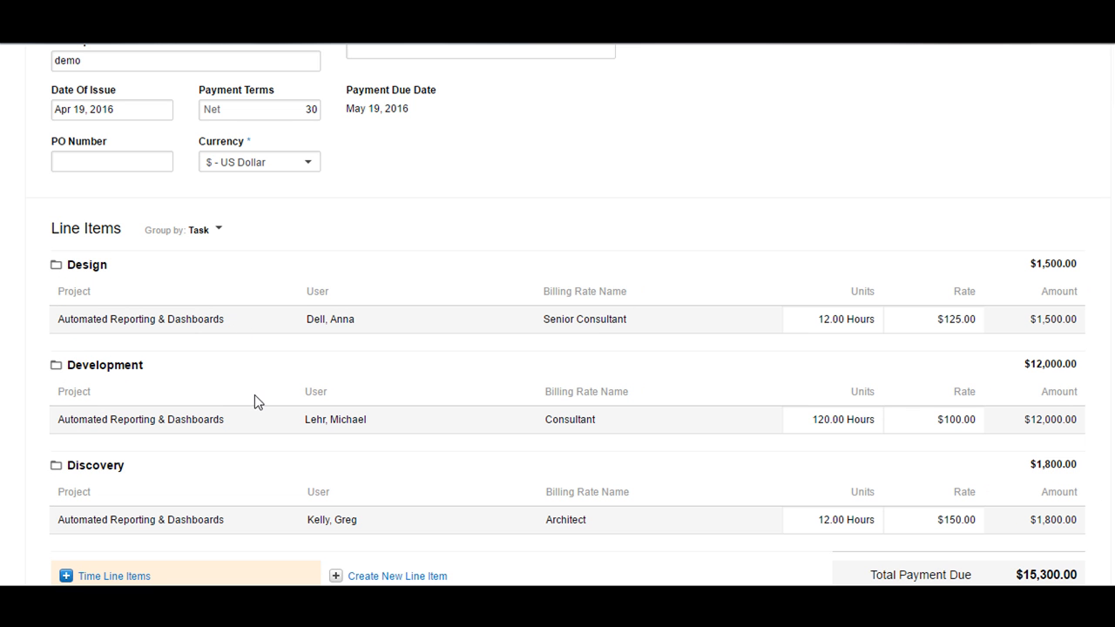
click(215, 230)
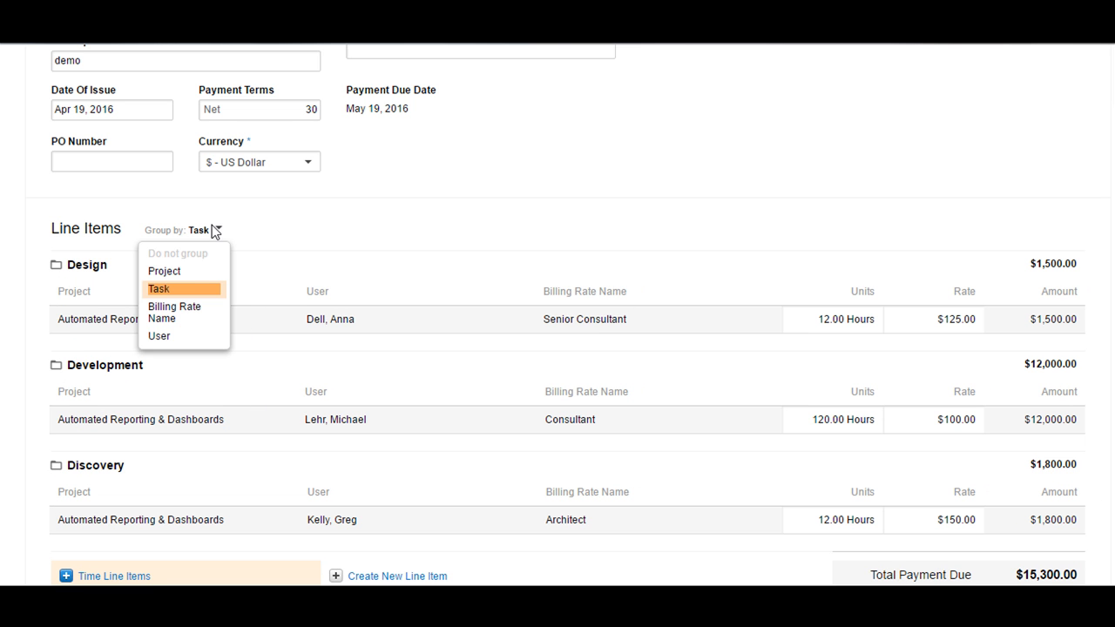
click(187, 274)
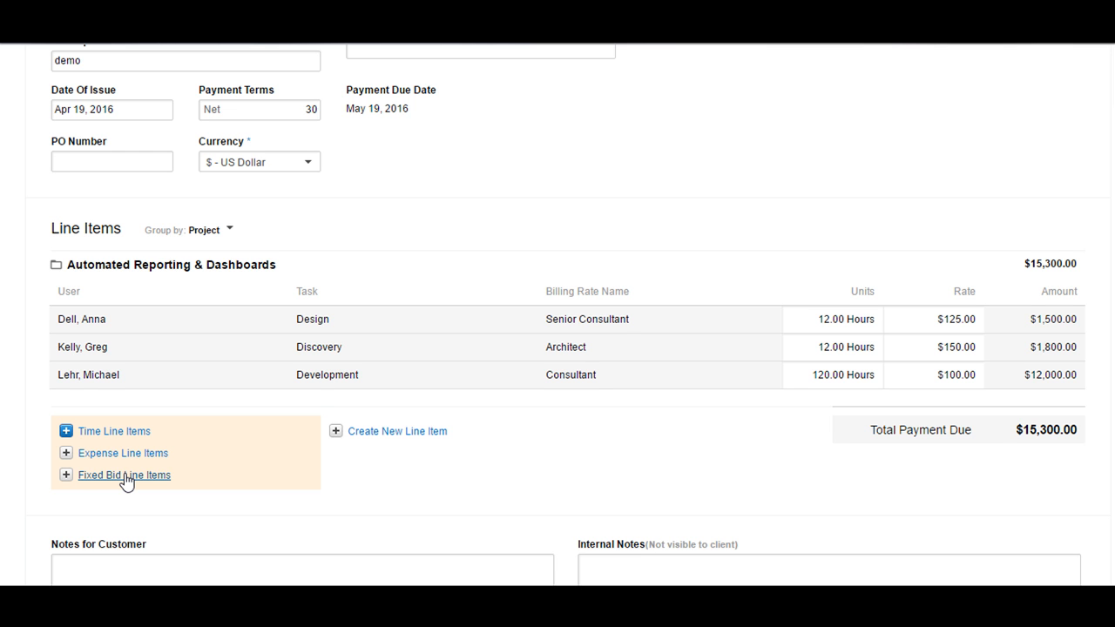
- Create a blank line item and assign it to the New Invoicing - TnM project
click(337, 431)
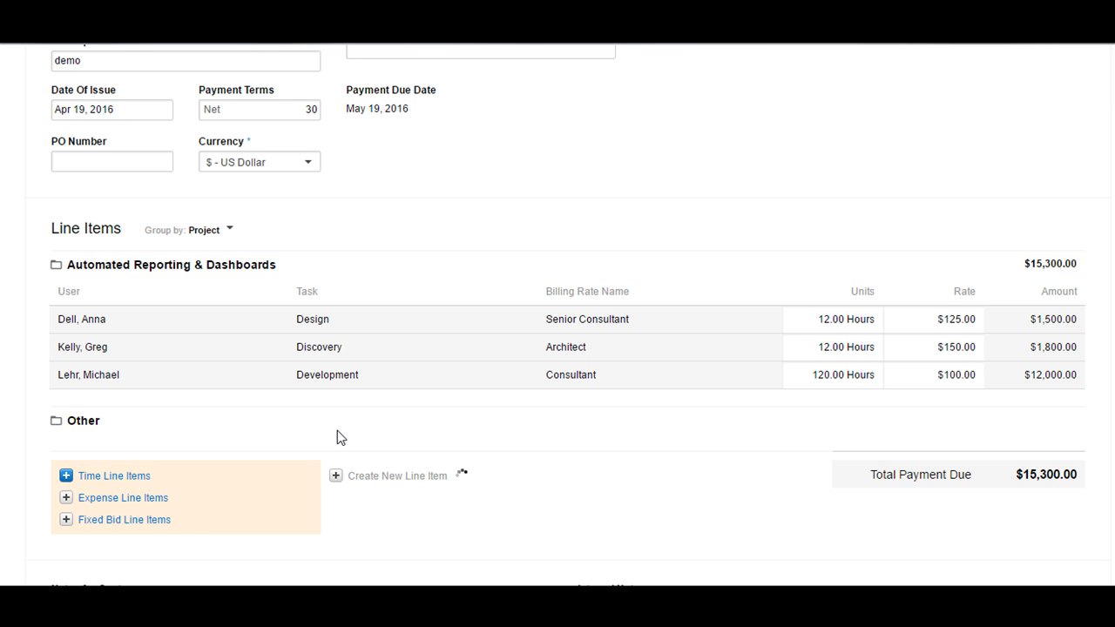
scroll(338, 427, down, 3)
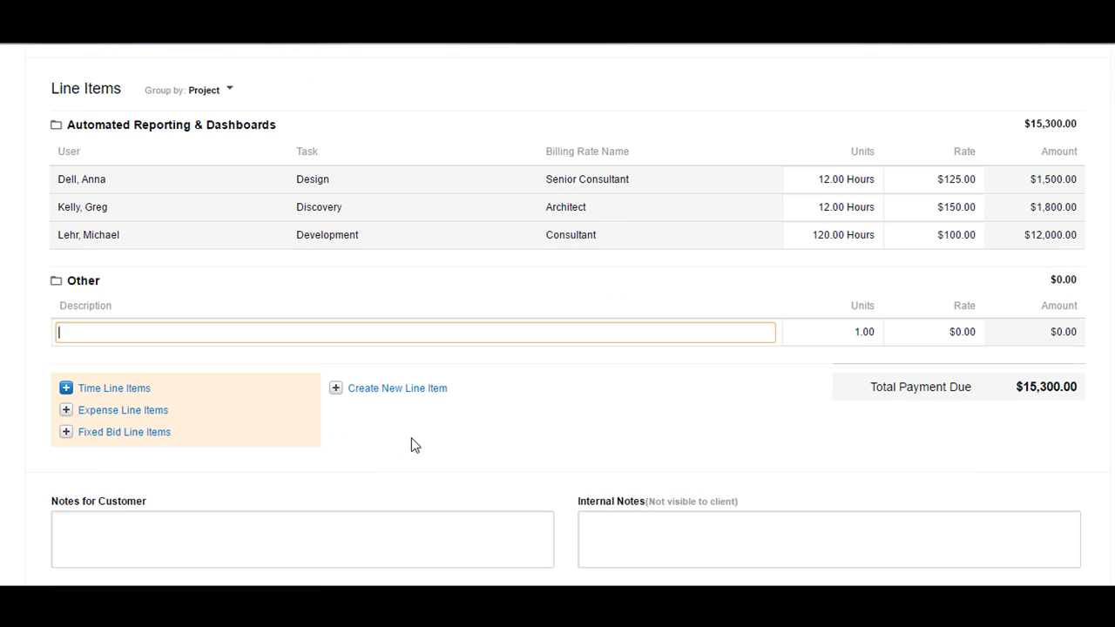
mouse_move(38, 342)
click(38, 335)
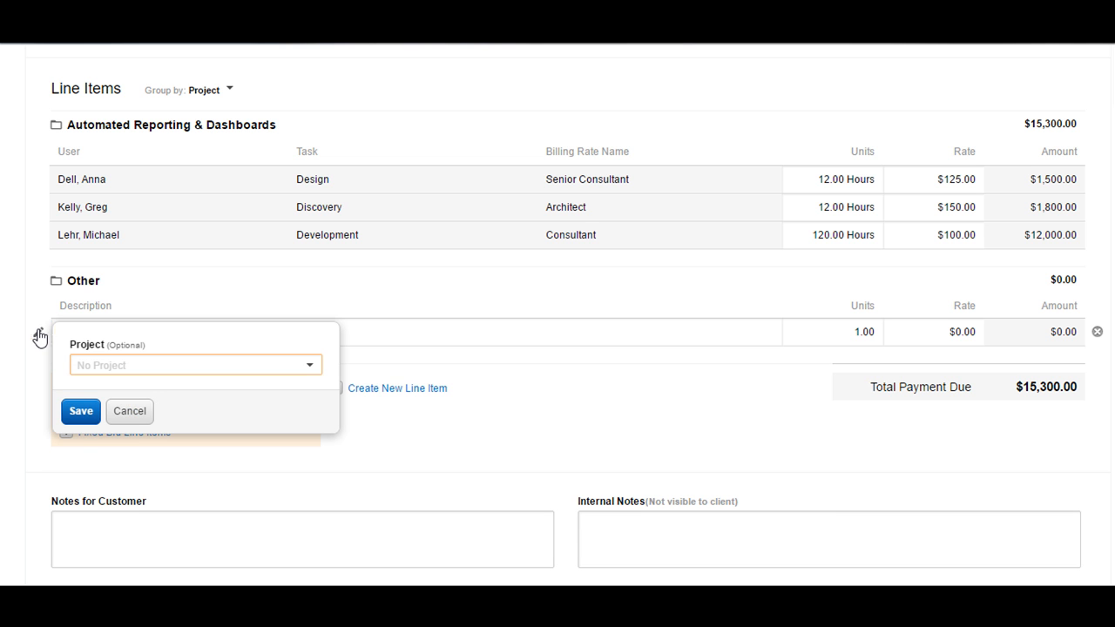
click(144, 366)
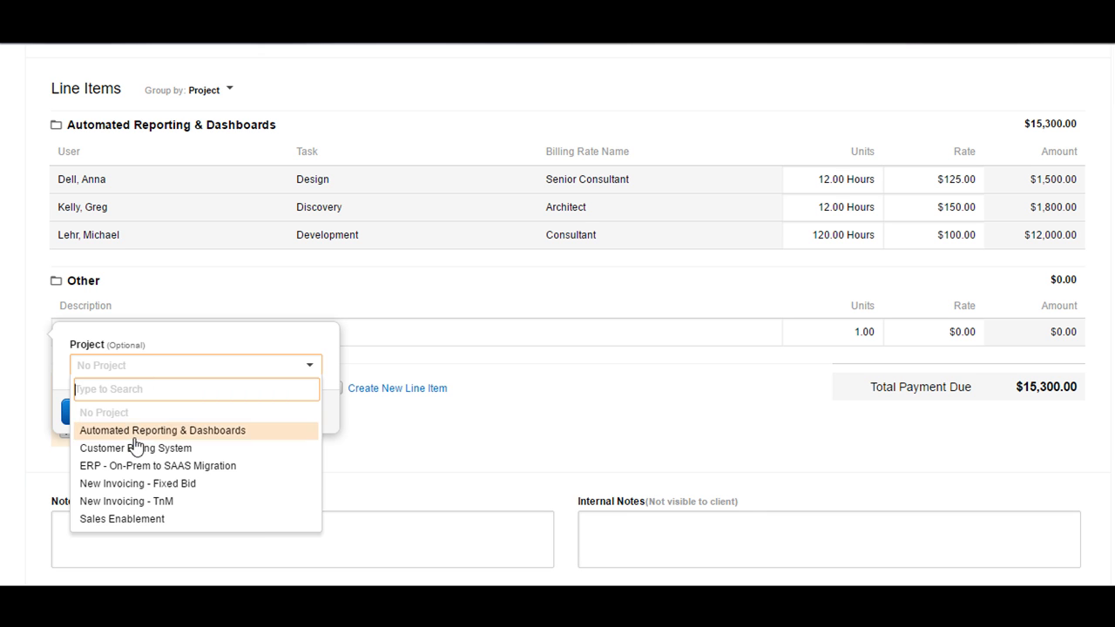
click(135, 502)
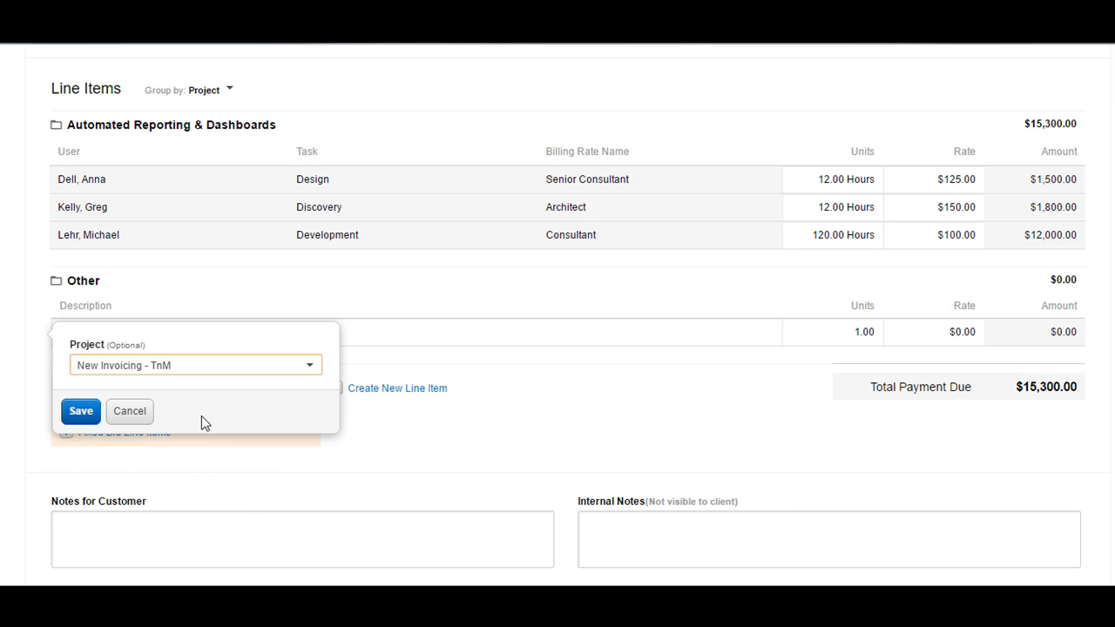
click(81, 413)
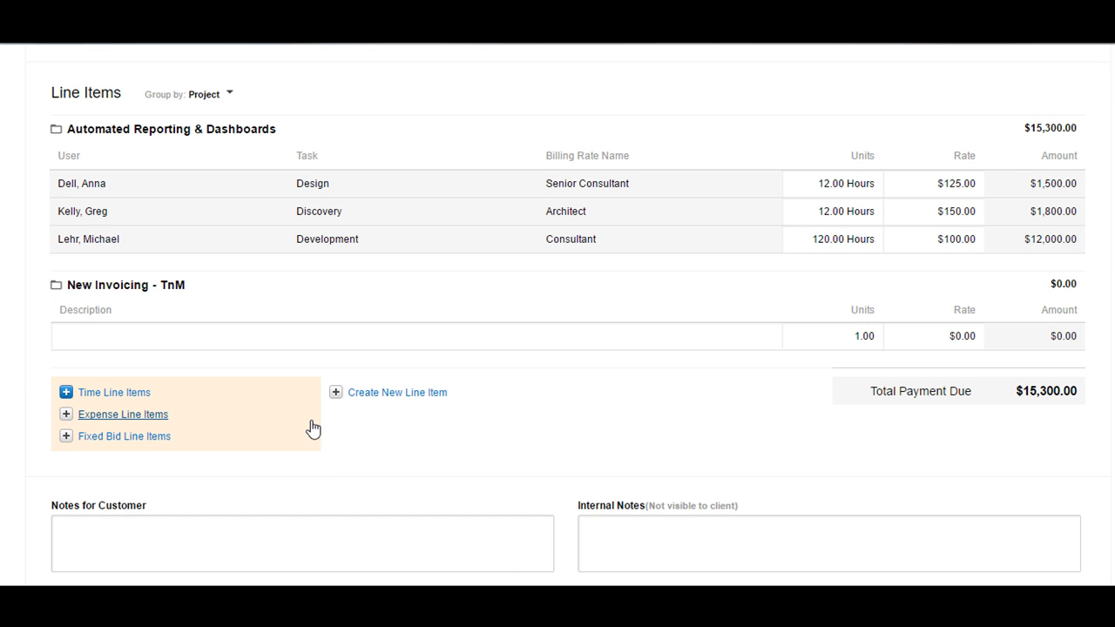
- Fill the new line as 'ad hoc', 12 units at $100 for $1,200.00
drag(68, 285, 184, 284)
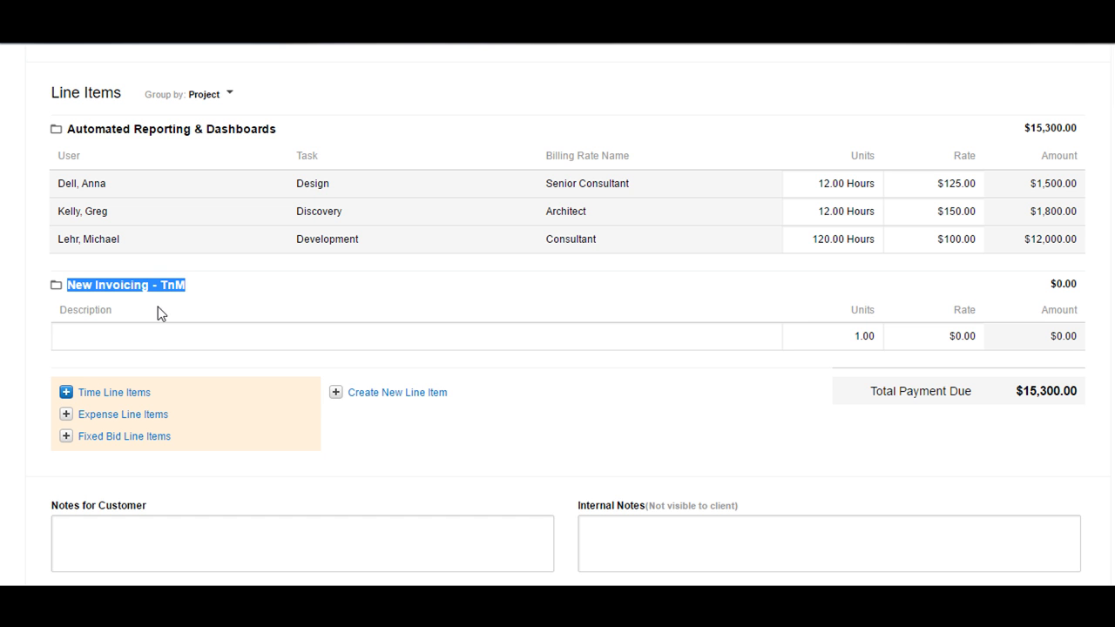
click(145, 340)
text(ad hoc)
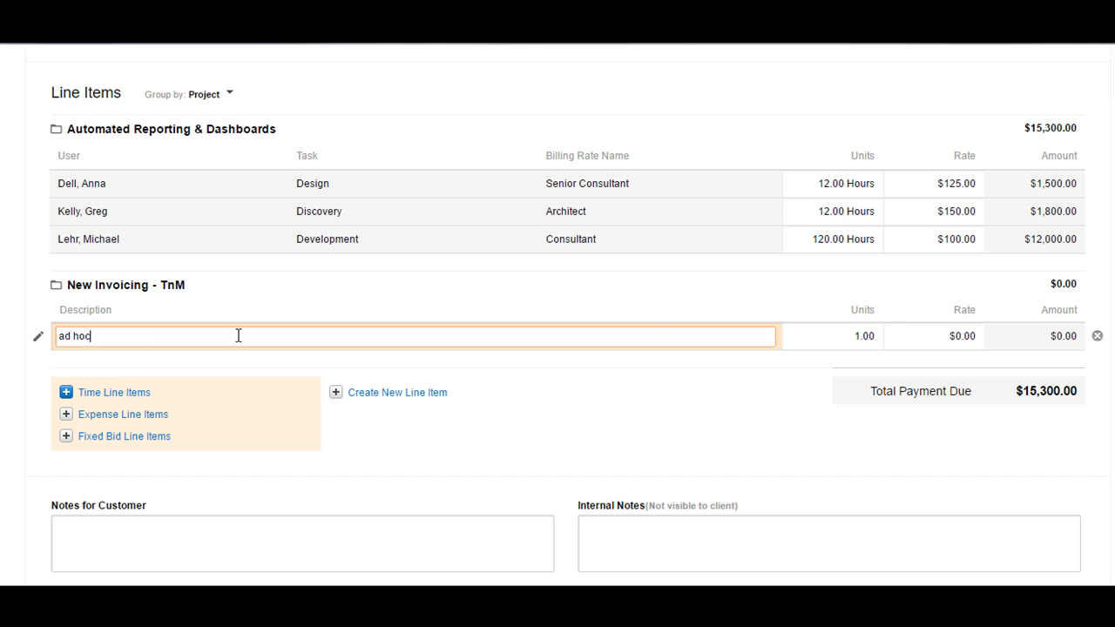
click(861, 335)
text(12)
click(955, 336)
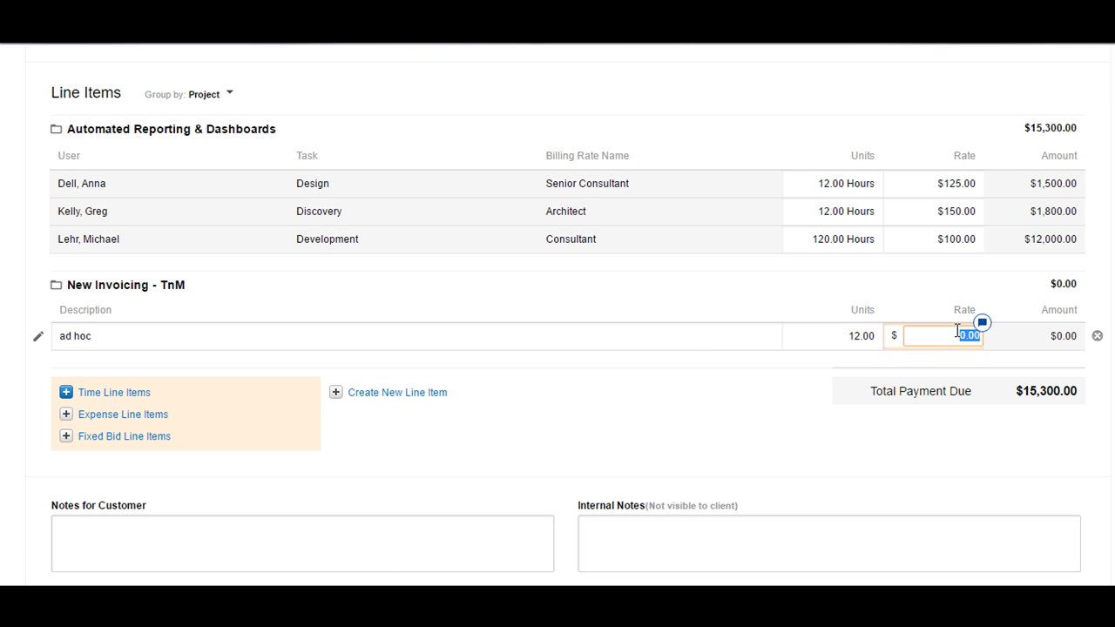
click(777, 398)
mouse_move(1063, 340)
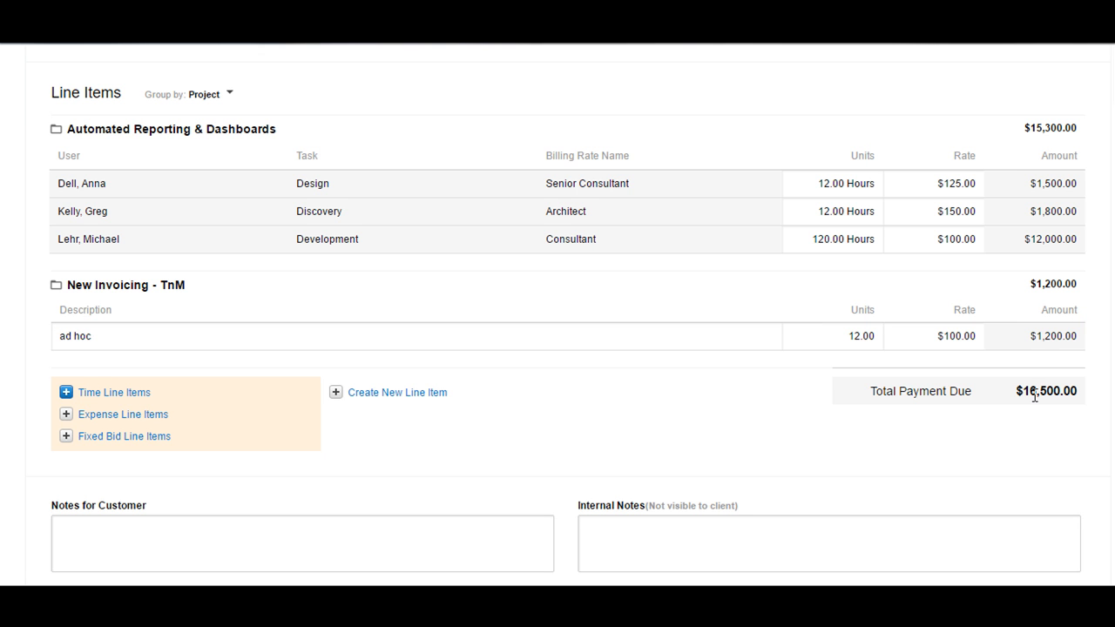
- Enter 'Note' in Notes for Customer and let the invoice autosave
scroll(1034, 396, down, 2)
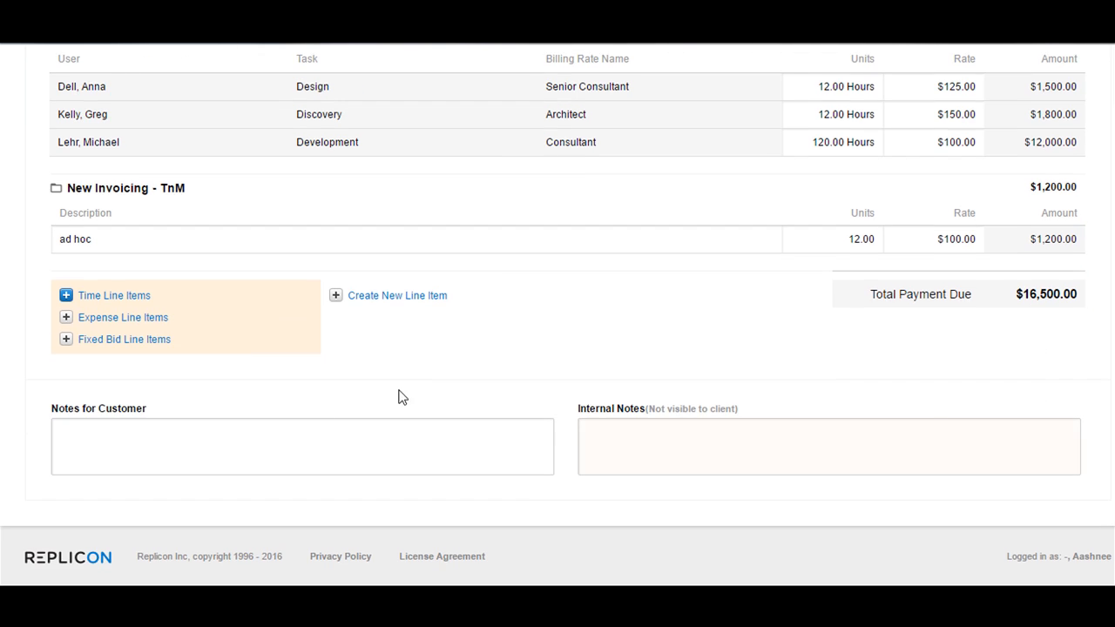
click(185, 448)
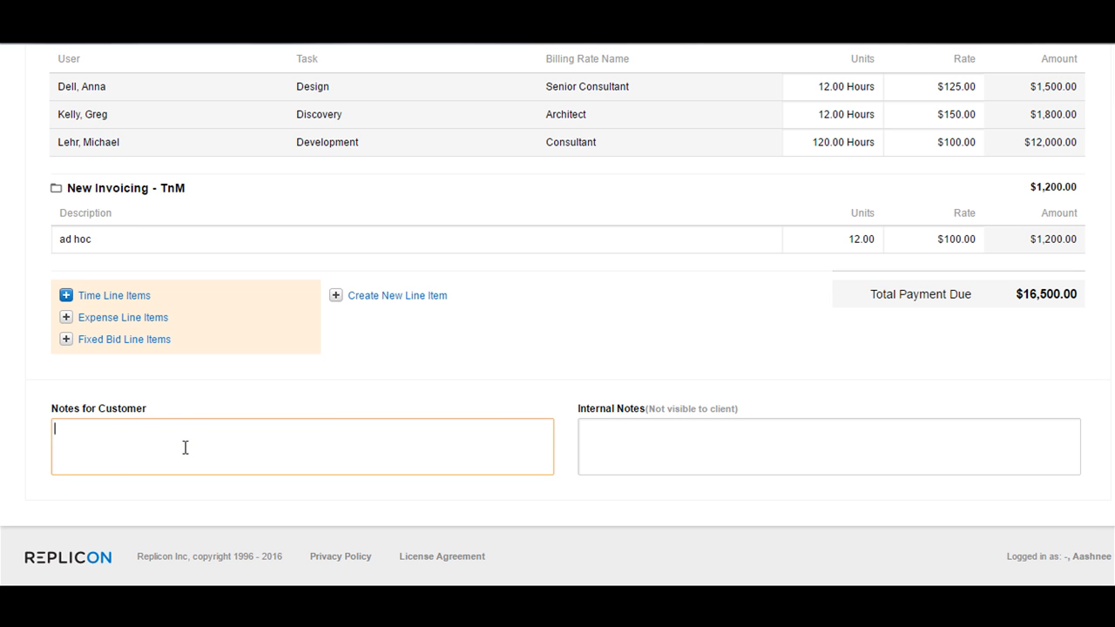
text(Note)
click(745, 442)
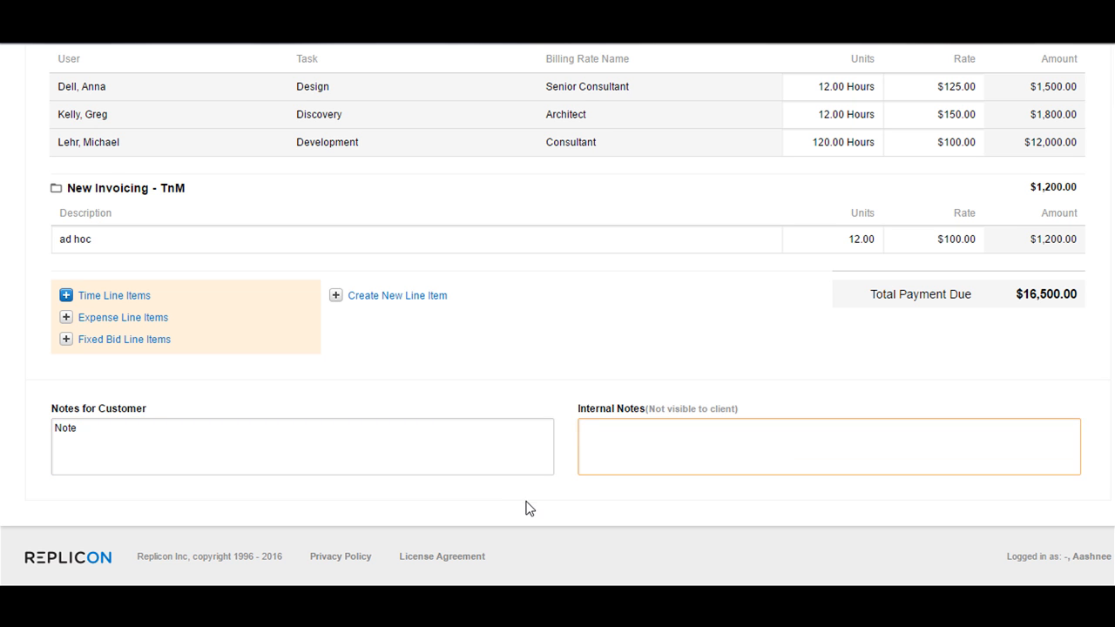
scroll(527, 506, up, 6)
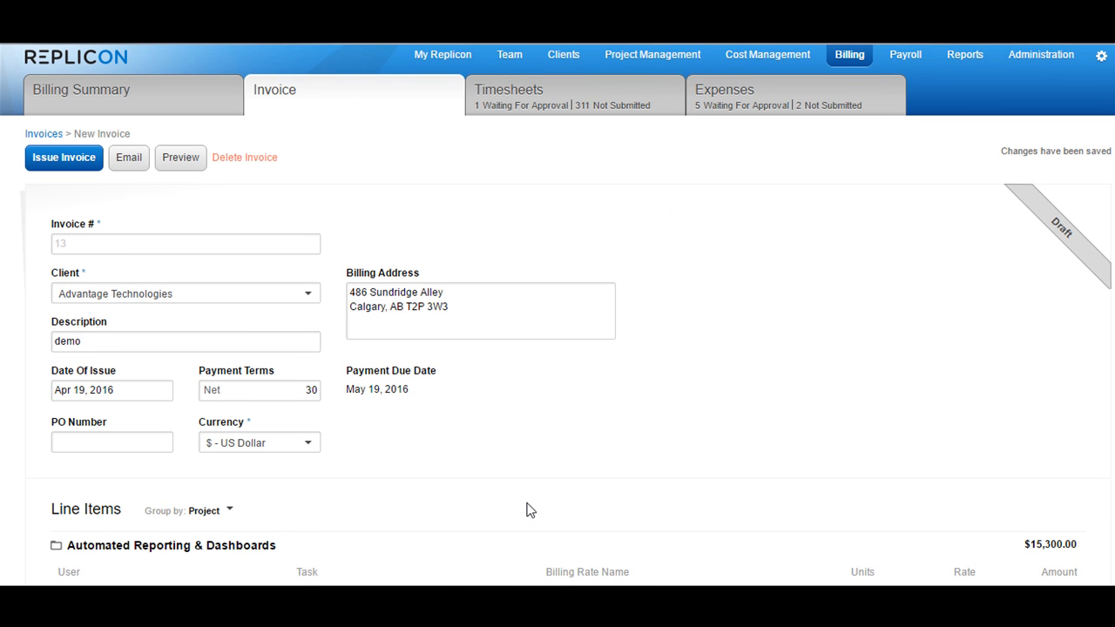
scroll(540, 435, down, 6)
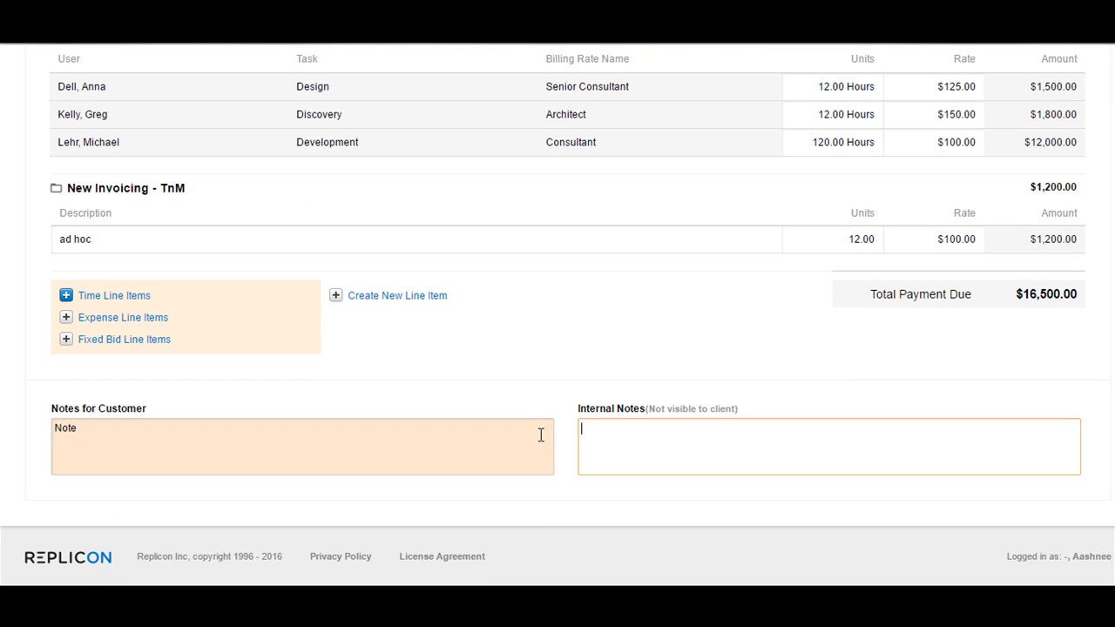
scroll(538, 527, up, 6)
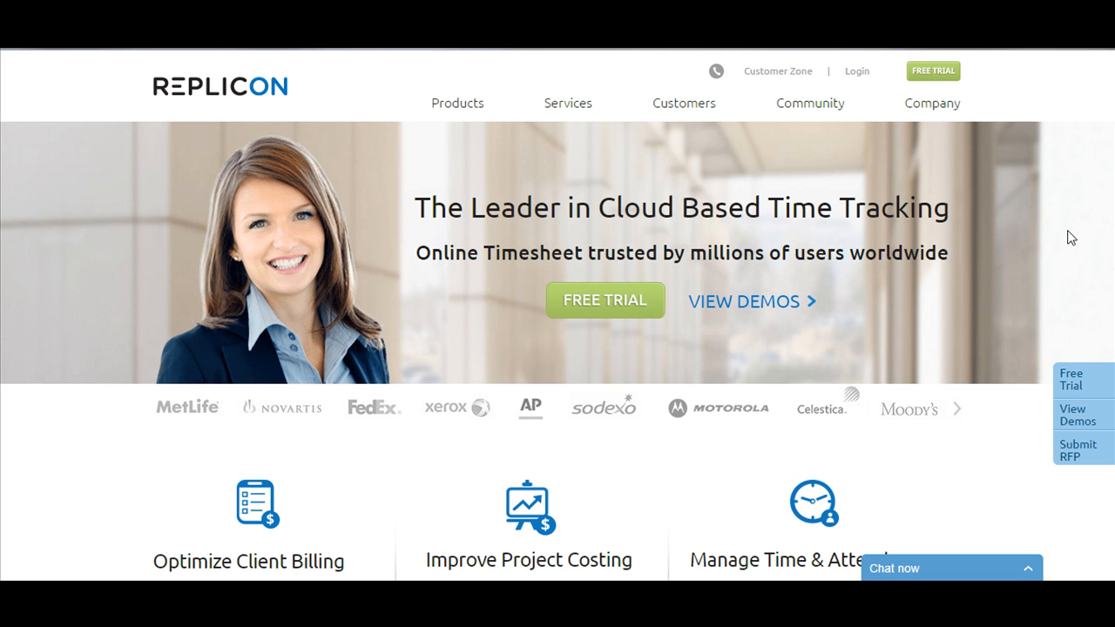
- Go to Customer Zone and open the Community forum
click(795, 79)
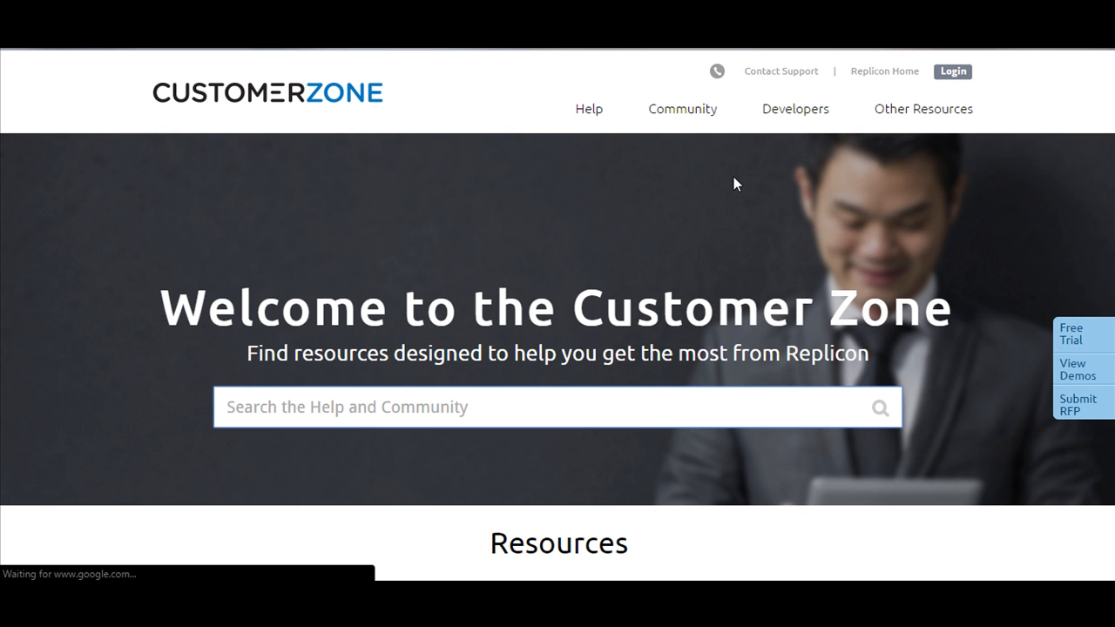
click(685, 112)
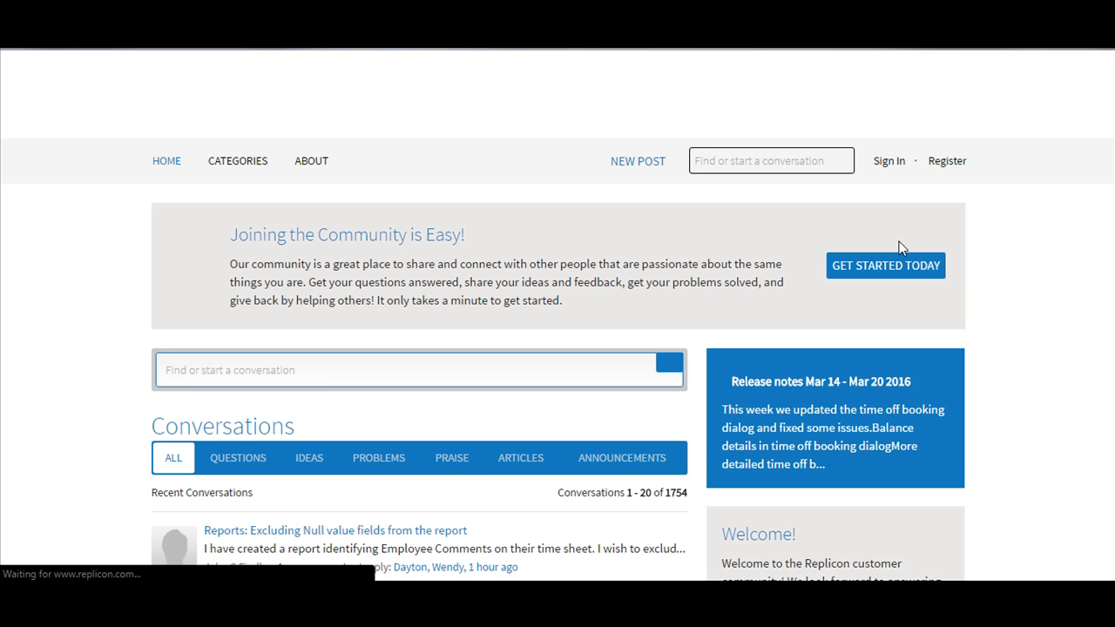